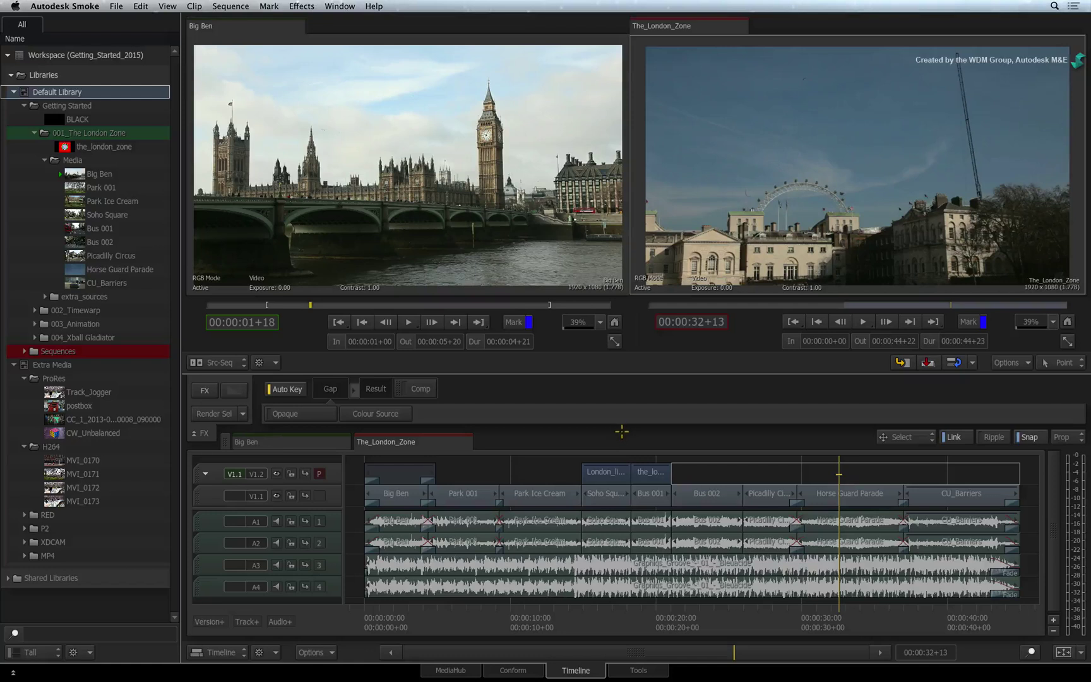
Save the project with Cmd+S while The_London_Zone sequence is open.
{"action": "key", "text": "super+s"}
{"action": "left_click", "coordinate": [116, 6]}
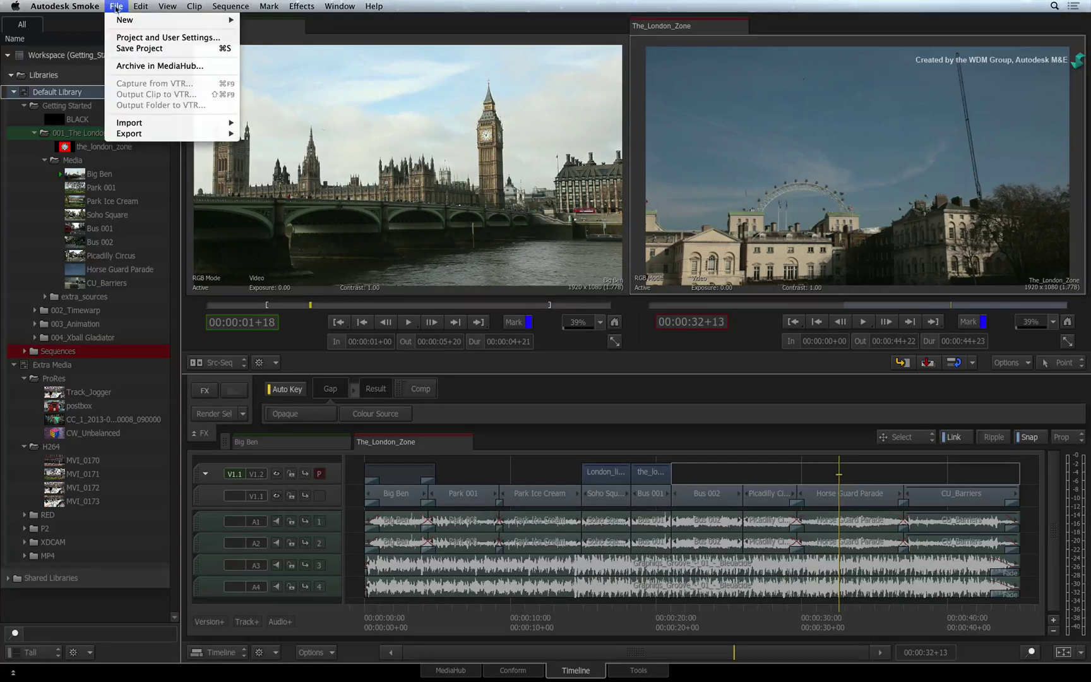
{"action": "mouse_move", "coordinate": [155, 123]}
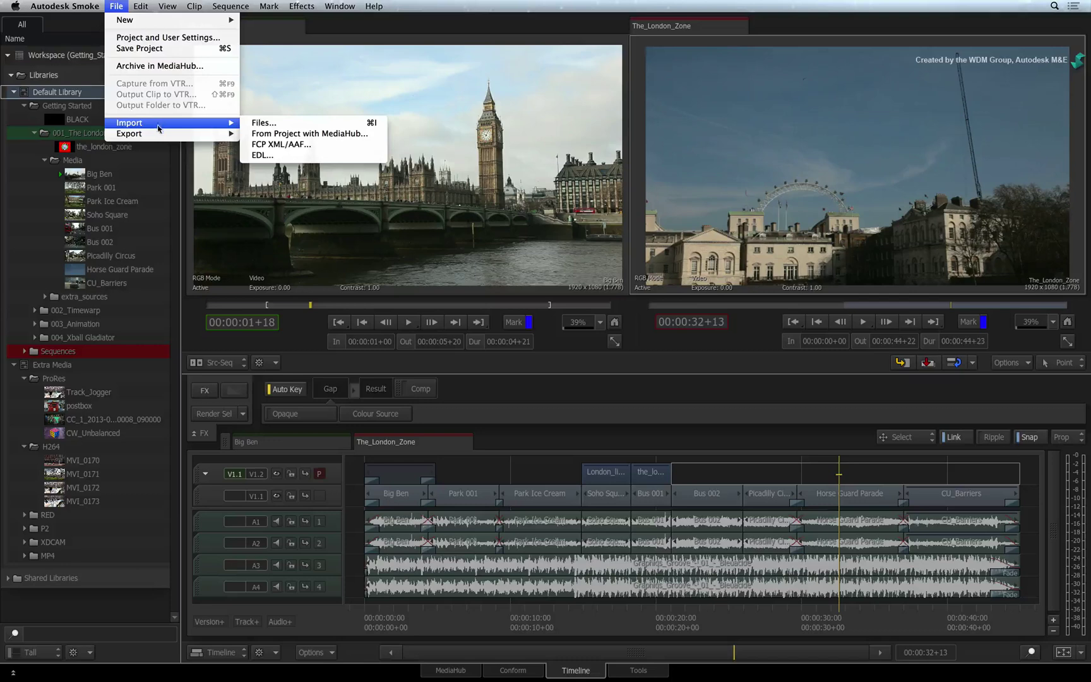
{"action": "mouse_move", "coordinate": [158, 22]}
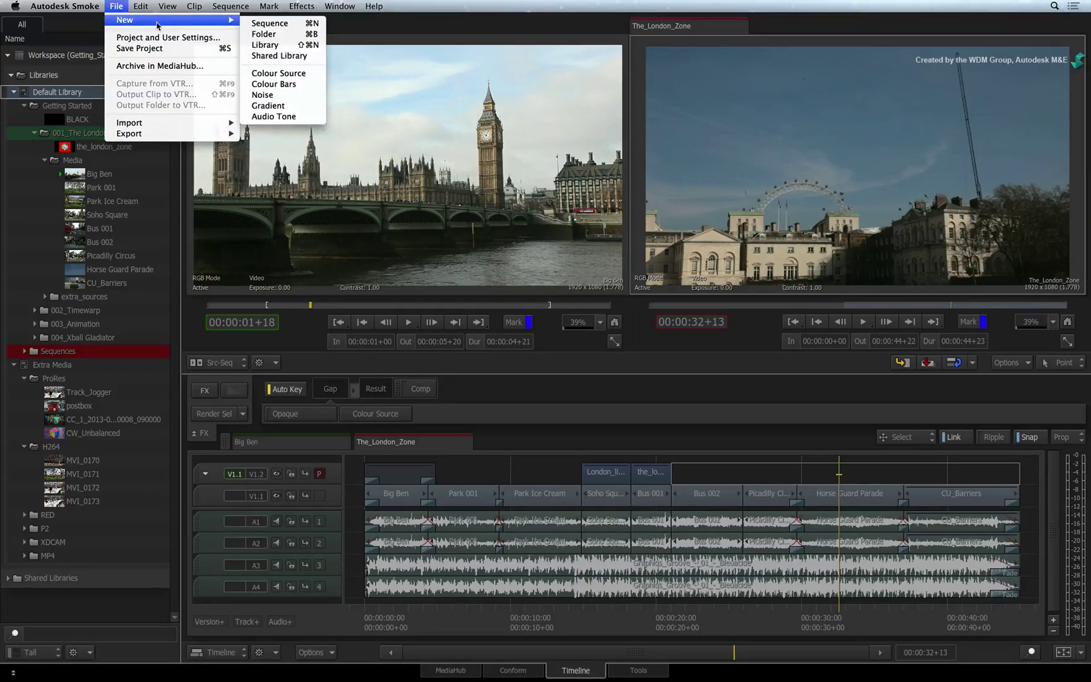
{"action": "mouse_move", "coordinate": [77, 6]}
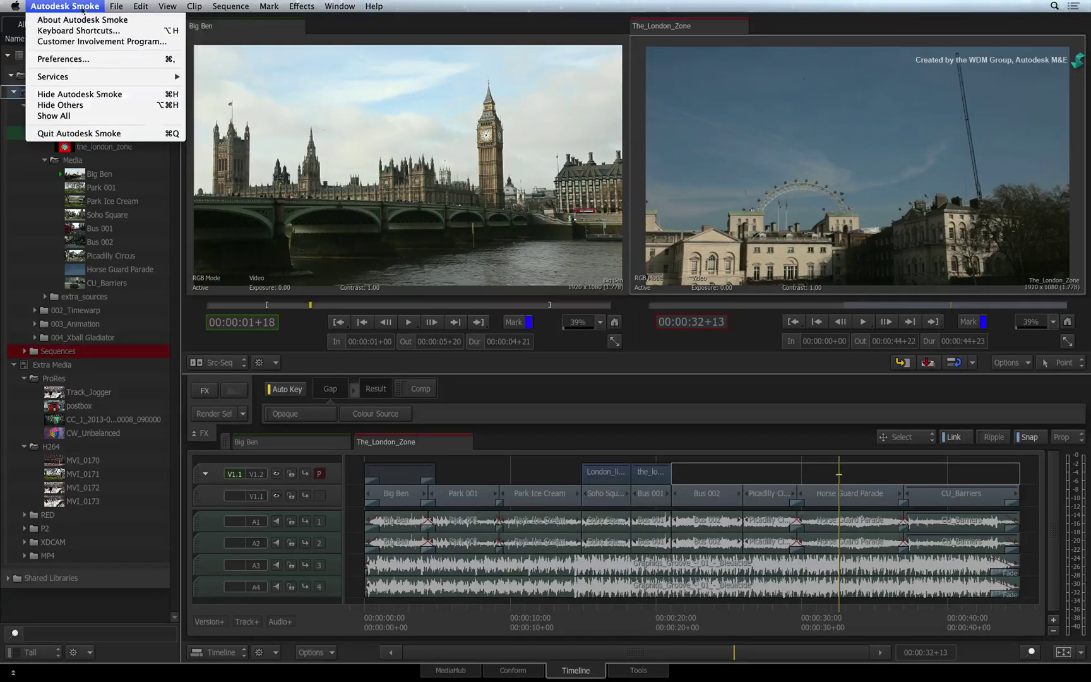
{"action": "left_click", "coordinate": [97, 60]}
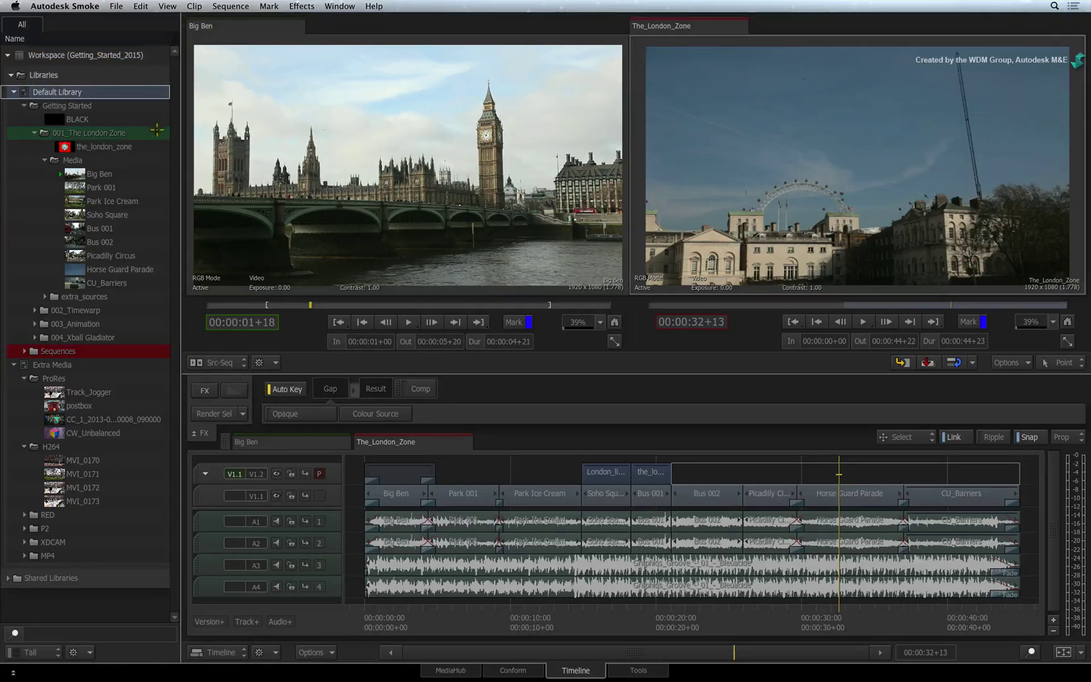
Select the Getting Started folder and browse the XML_Conform_and_Media Media folder in MediaHub.
{"action": "right_click", "coordinate": [128, 91]}
{"action": "mouse_move", "coordinate": [147, 100]}
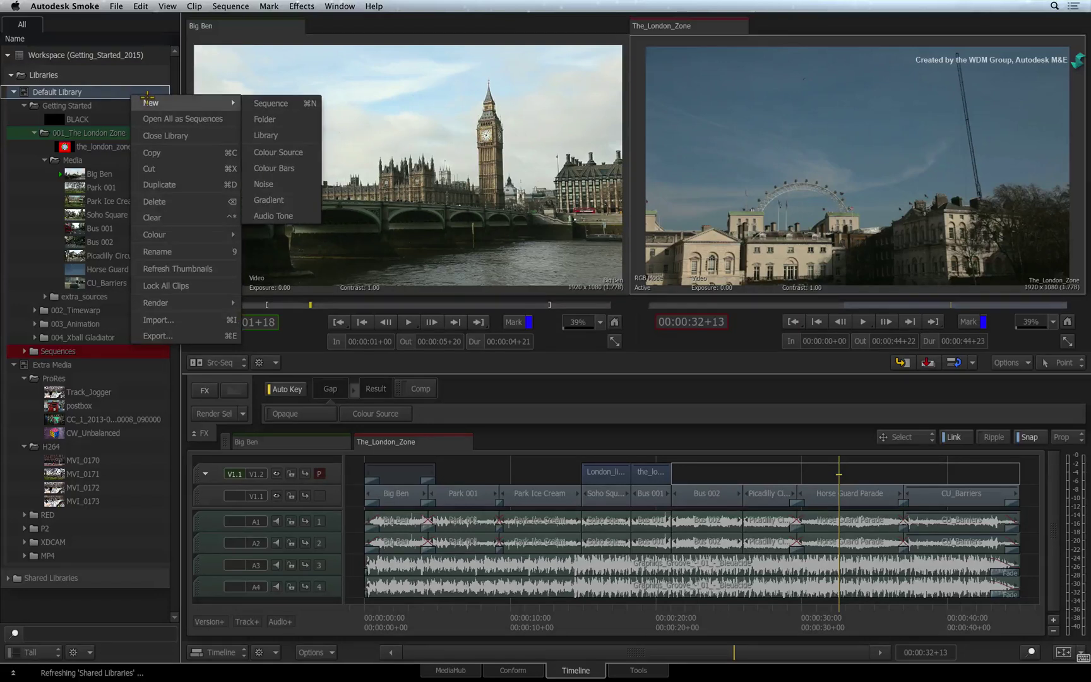
{"action": "key", "text": "Escape"}
{"action": "left_click", "coordinate": [146, 101]}
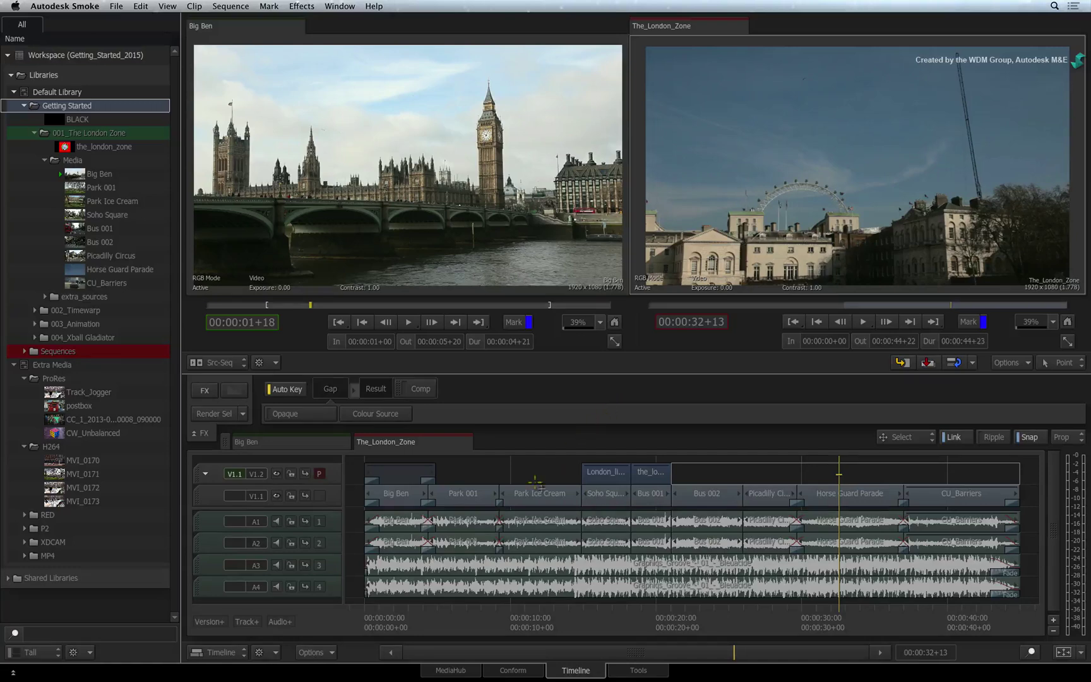
{"action": "left_click", "coordinate": [455, 670]}
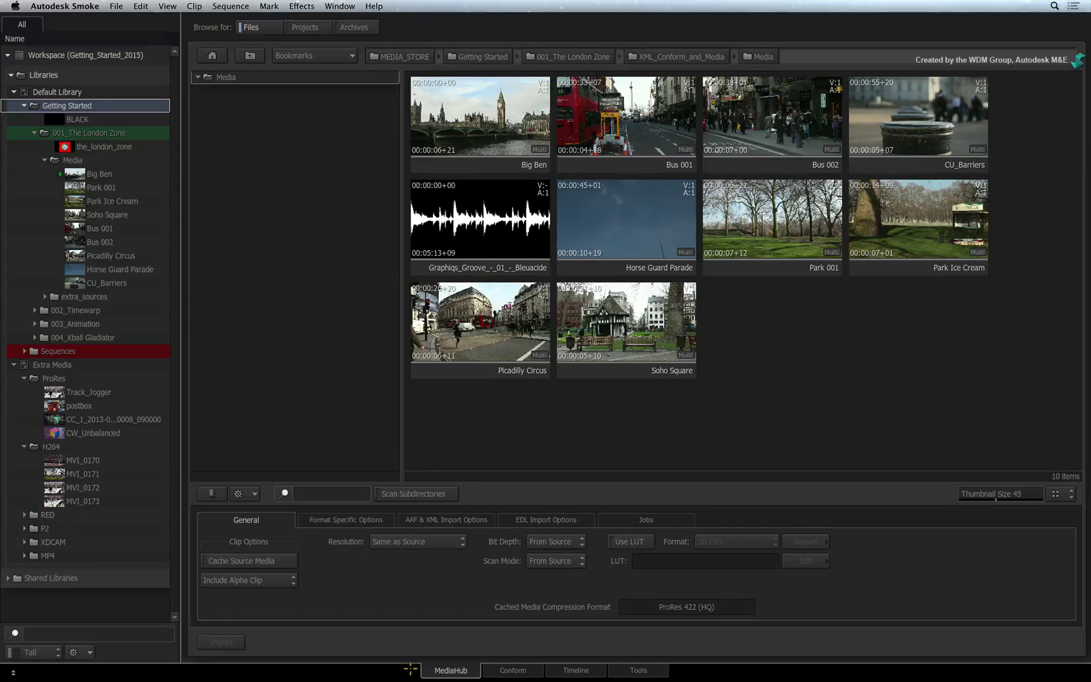
Cycle through the Conform, Tools and MediaHub views, ending on The_London_Zone timeline.
{"action": "left_click", "coordinate": [485, 670]}
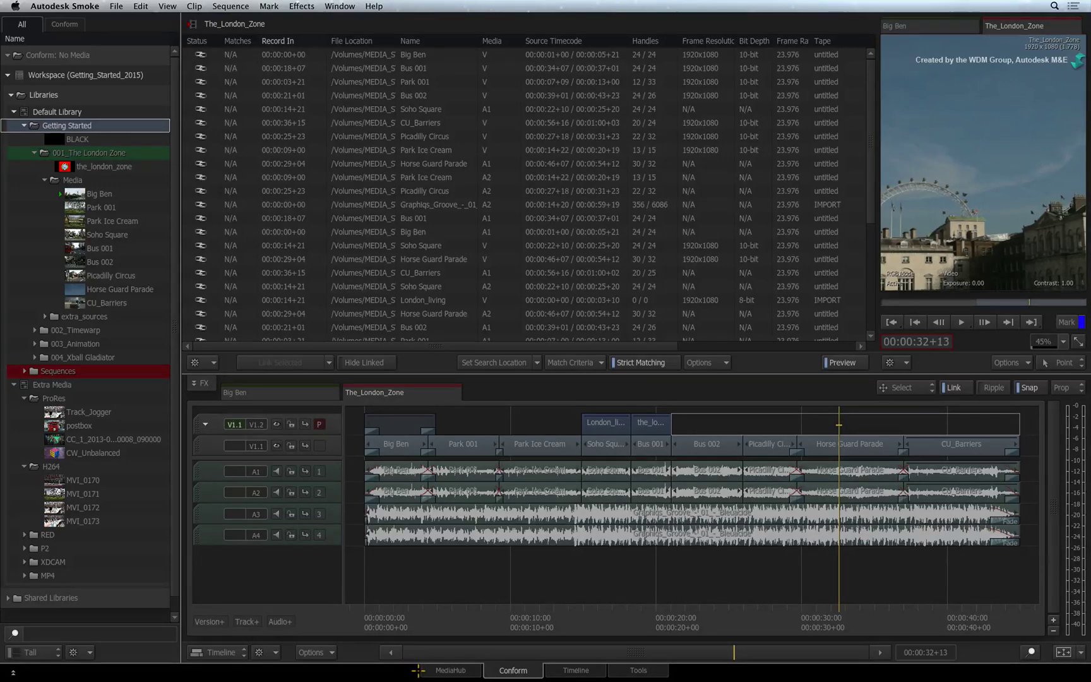
{"action": "left_click", "coordinate": [549, 670]}
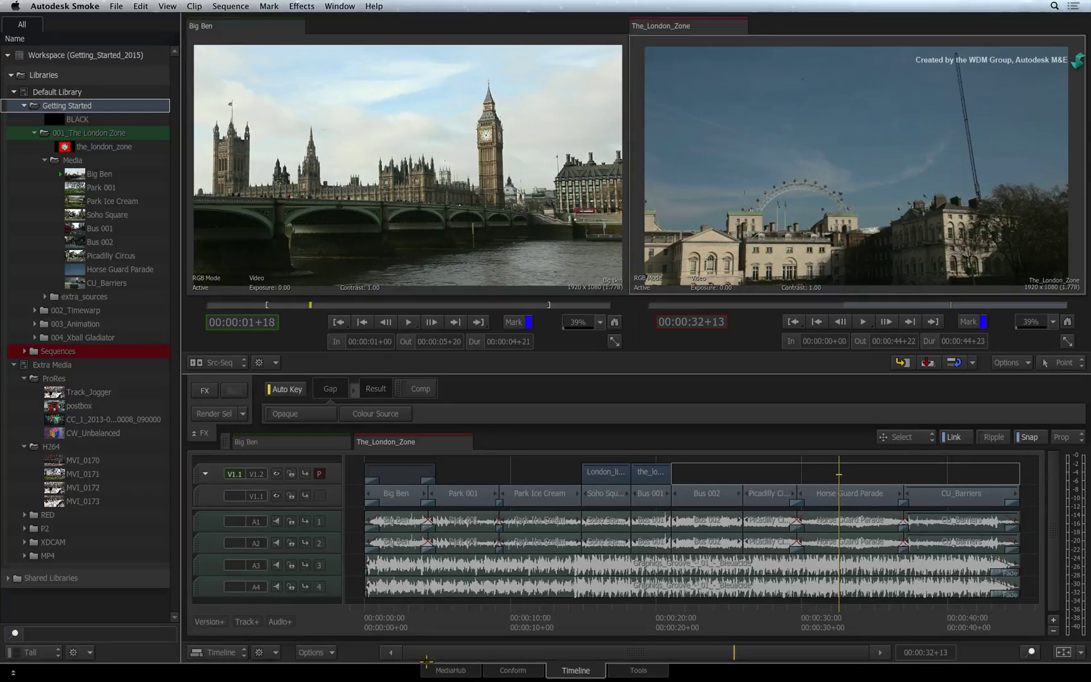
{"action": "left_click", "coordinate": [612, 669]}
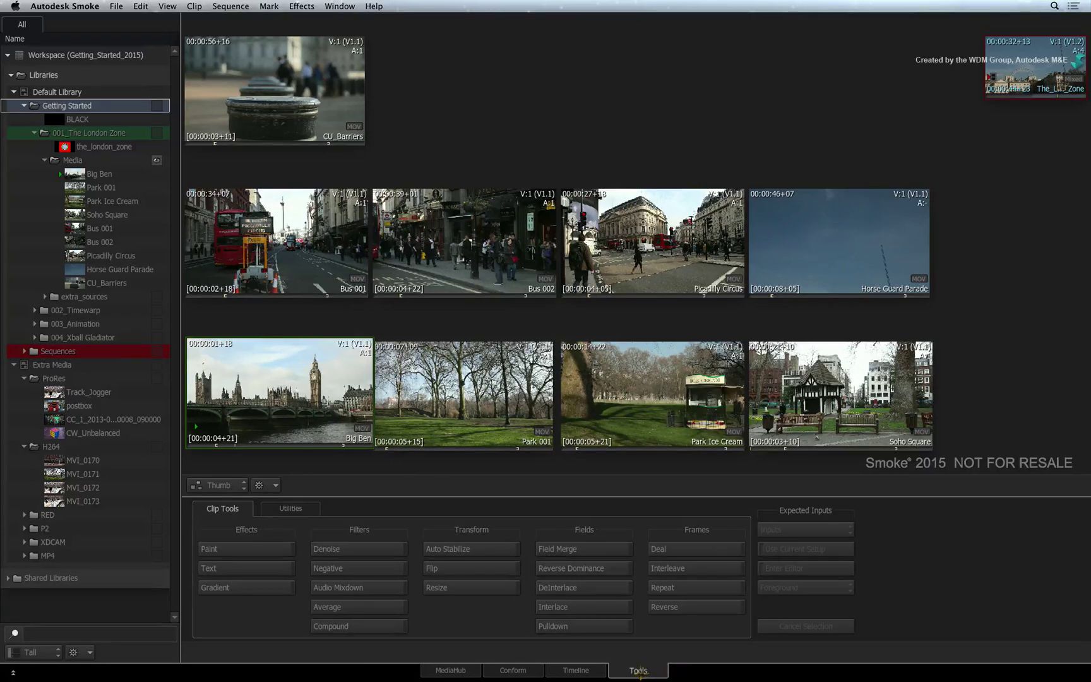
{"action": "left_click", "coordinate": [590, 672]}
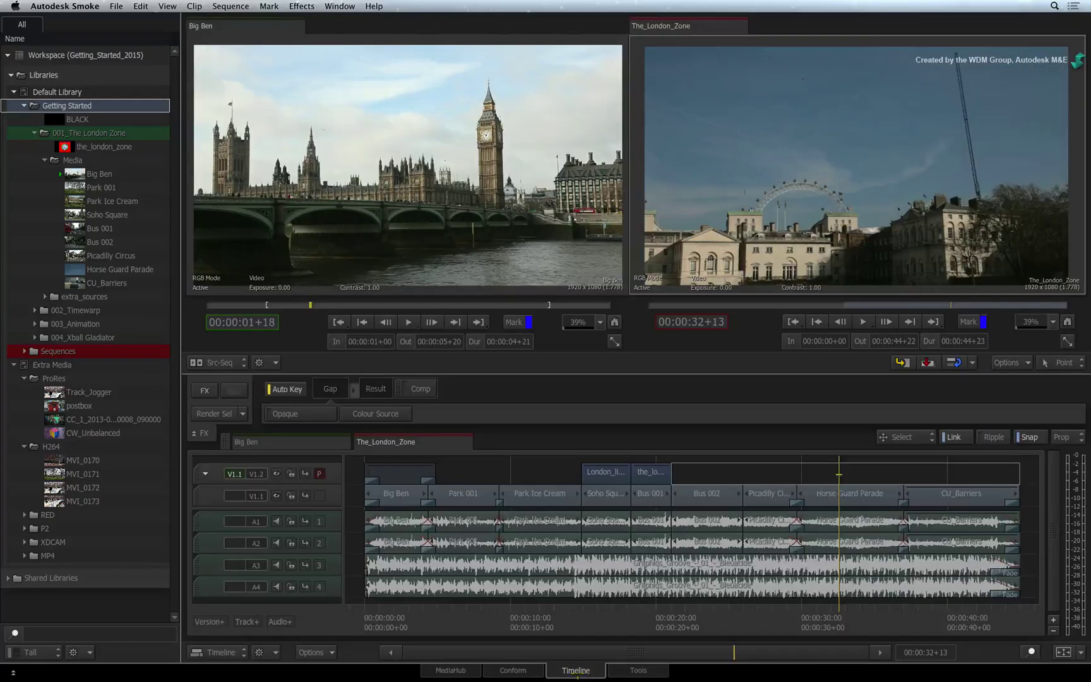
{"action": "left_click", "coordinate": [525, 670]}
{"action": "left_click", "coordinate": [467, 669]}
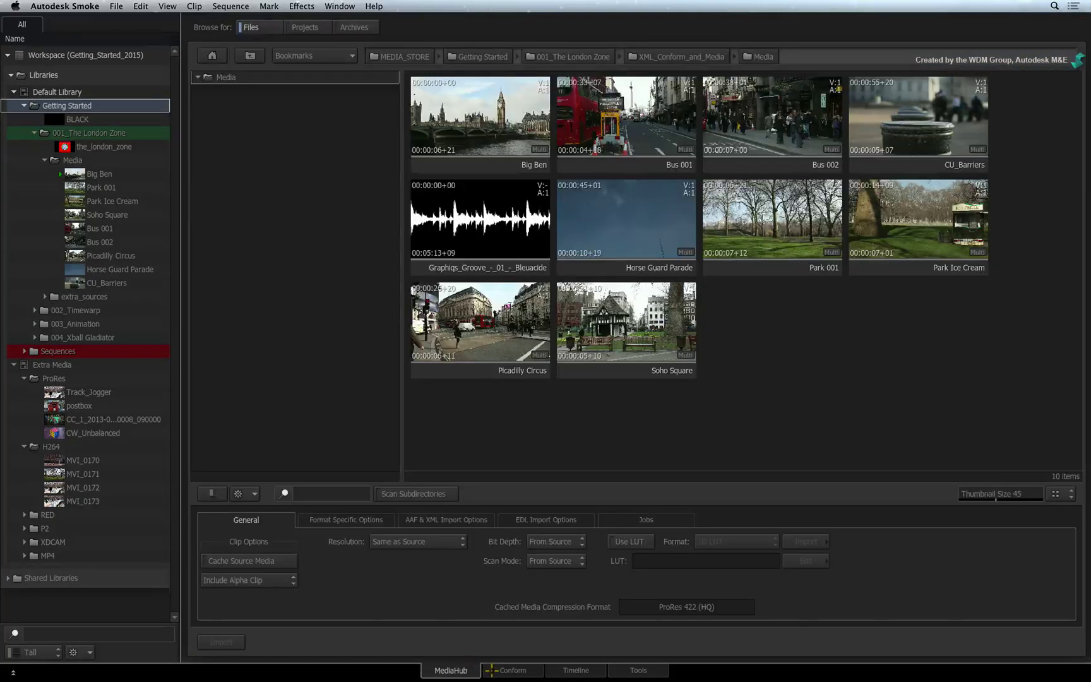
{"action": "left_click", "coordinate": [496, 670]}
{"action": "left_click", "coordinate": [552, 670]}
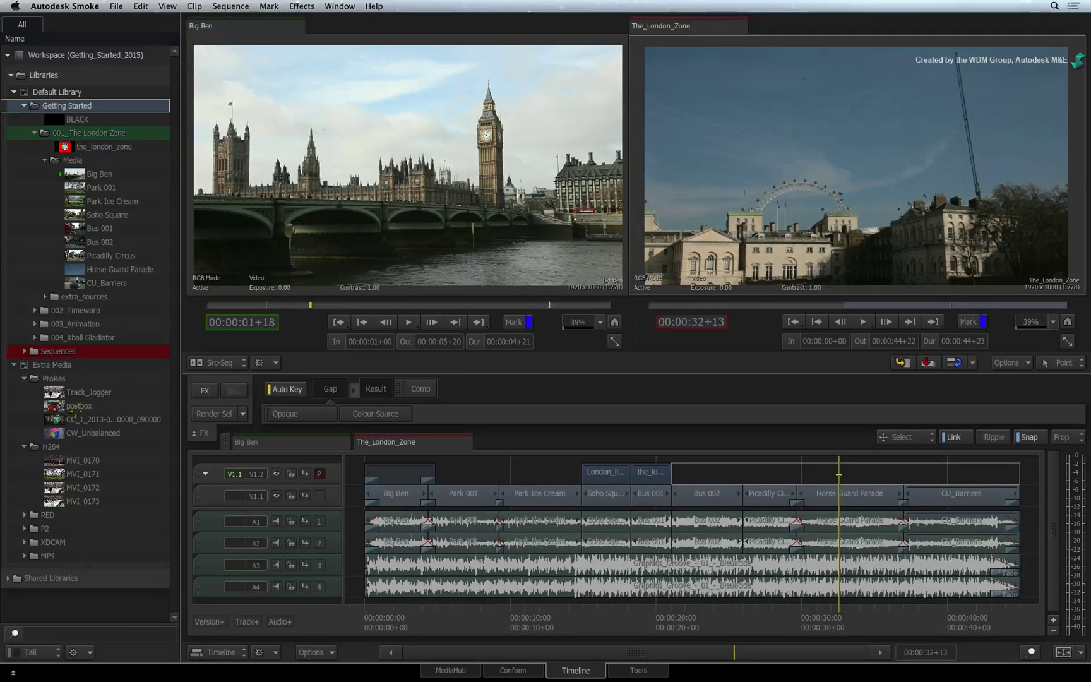
Select the Libraries and Extra Media entries in the library tree.
{"action": "left_click", "coordinate": [82, 75]}
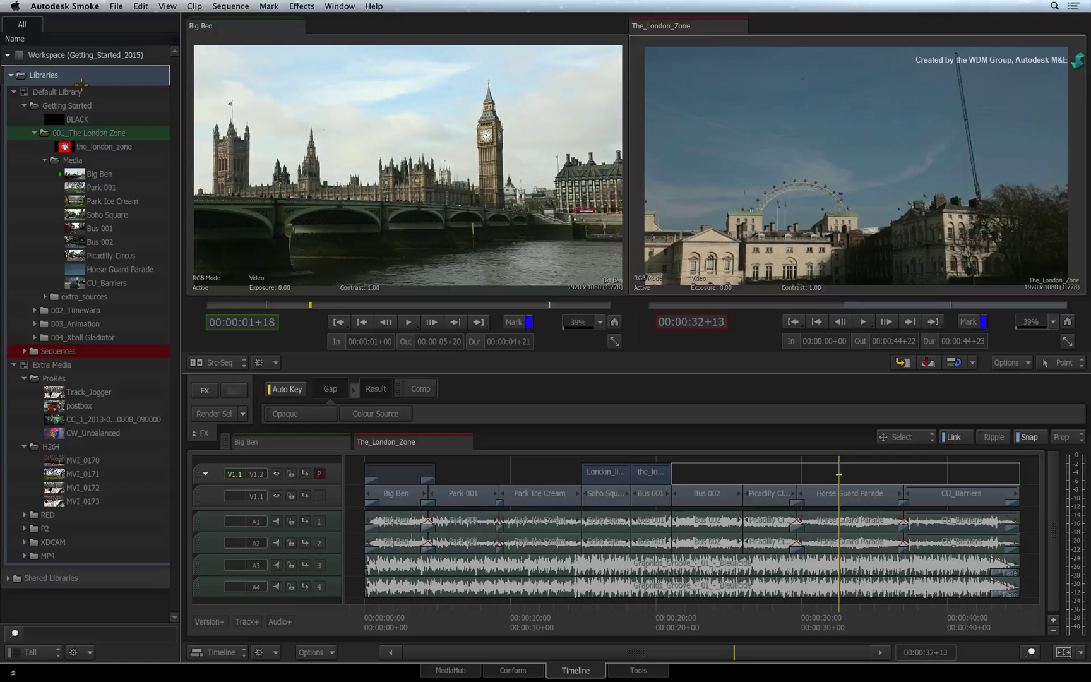
{"action": "left_click", "coordinate": [70, 364]}
{"action": "left_click", "coordinate": [89, 75]}
Keep the Tall library layout and show the library actions list.
{"action": "left_click", "coordinate": [55, 651]}
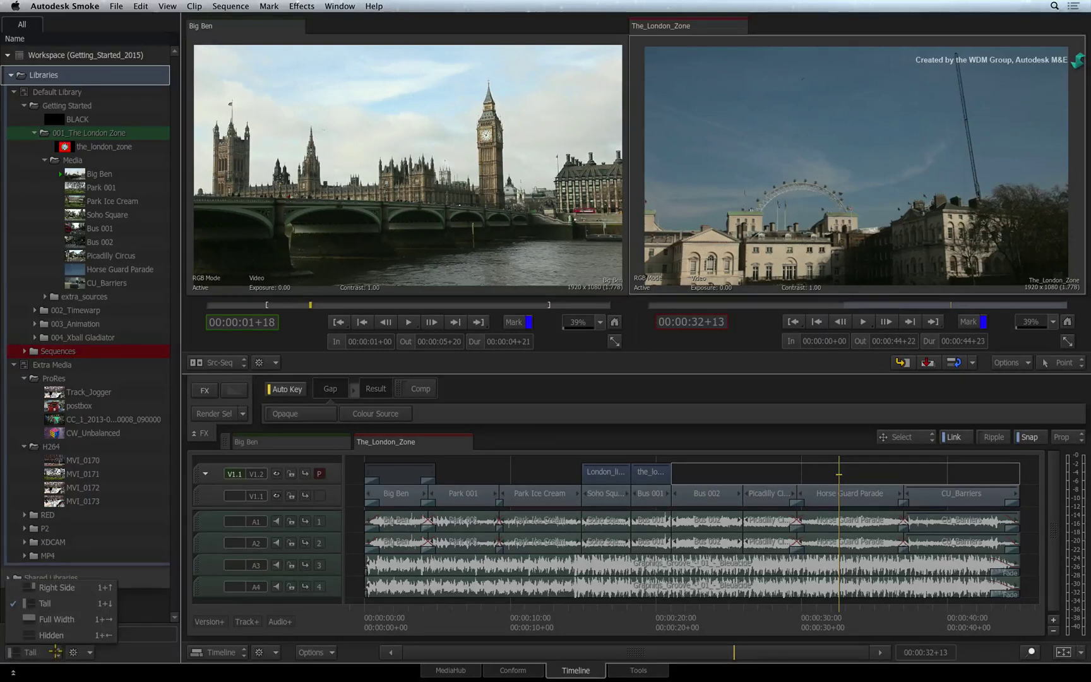
{"action": "left_click", "coordinate": [56, 651]}
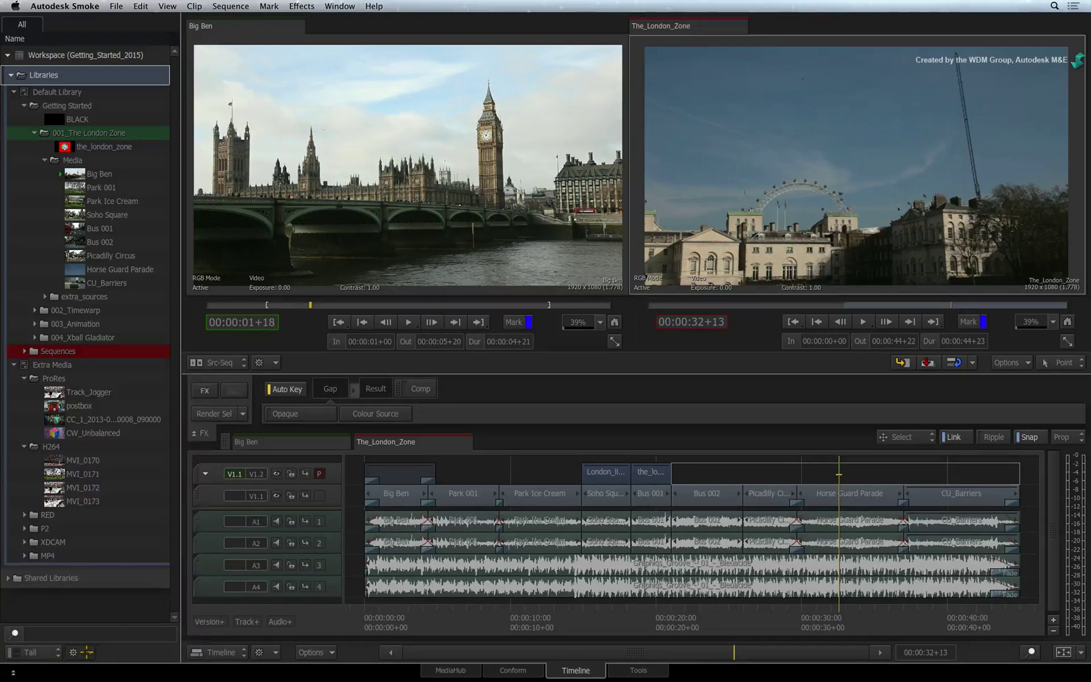
{"action": "left_click", "coordinate": [85, 652]}
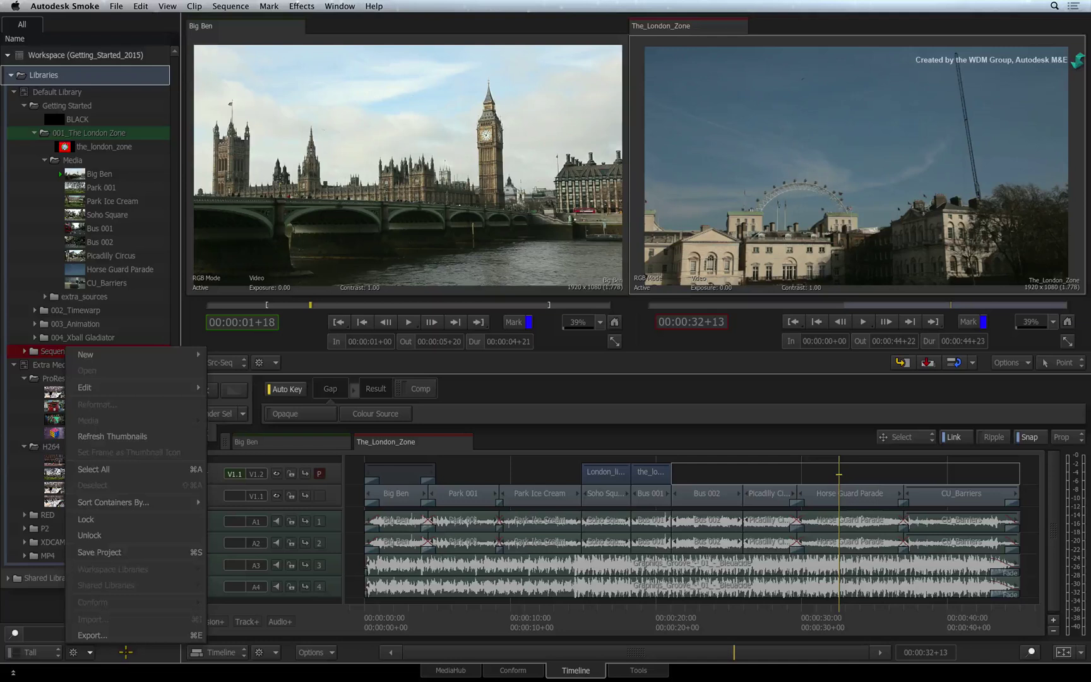
Dismiss the library actions list, leaving the library tree and timeline visible.
{"action": "left_click", "coordinate": [125, 652]}
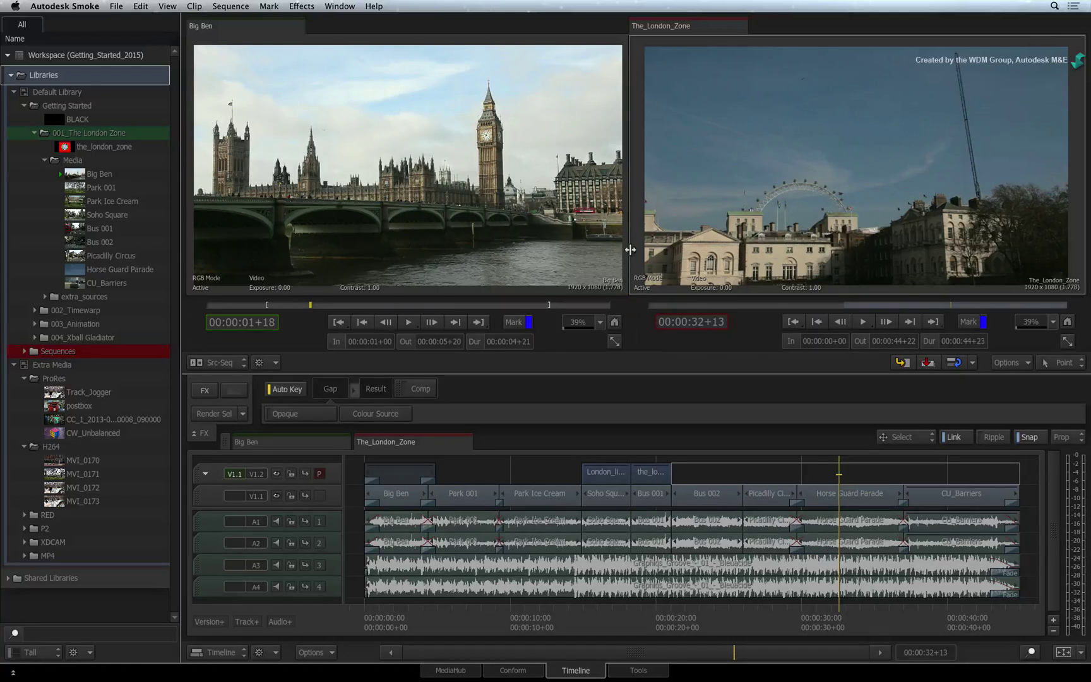
Try the Player layout, keep Source-Sequence viewers, and widen the Big Ben viewer slightly.
{"action": "left_click", "coordinate": [243, 362]}
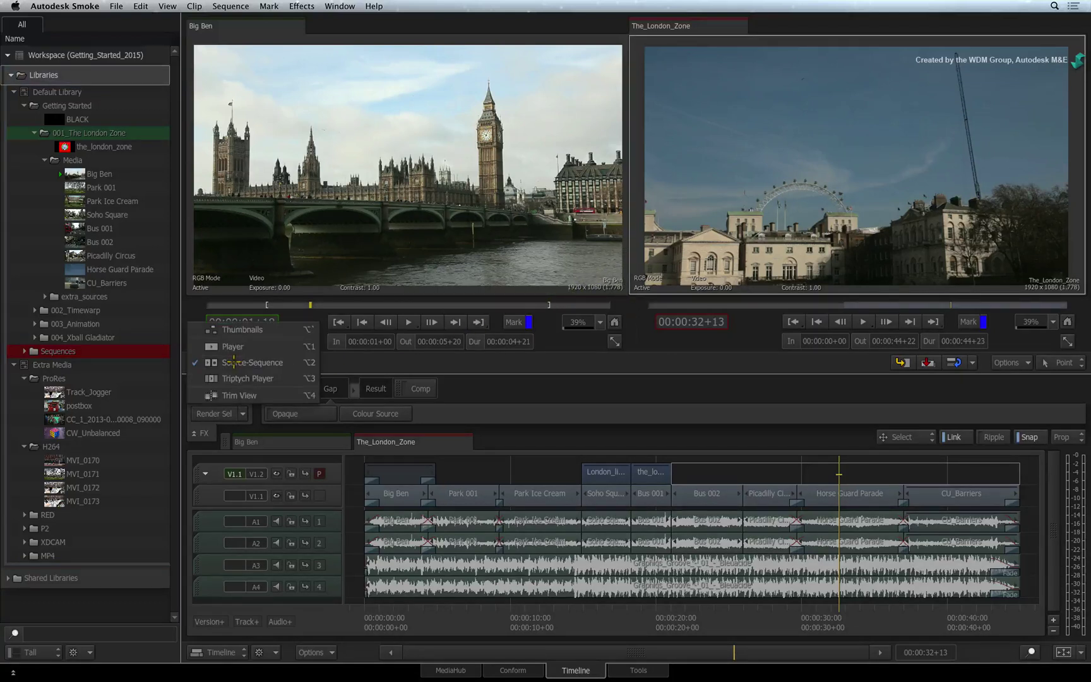
{"action": "left_click", "coordinate": [291, 346]}
{"action": "left_click", "coordinate": [286, 364]}
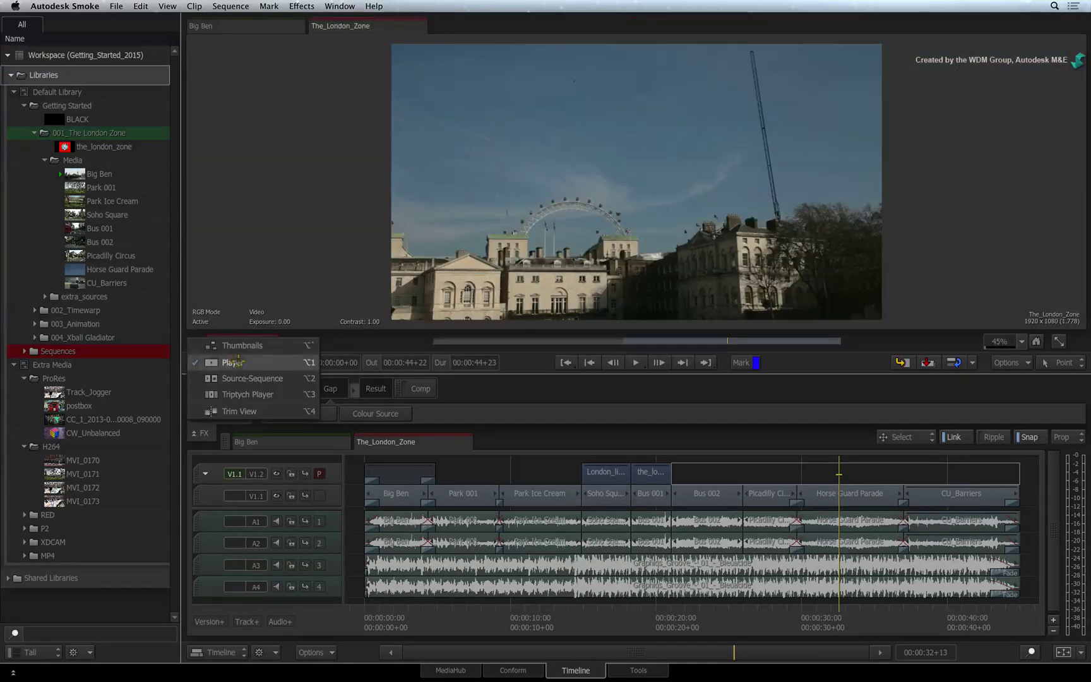
{"action": "left_click", "coordinate": [288, 379]}
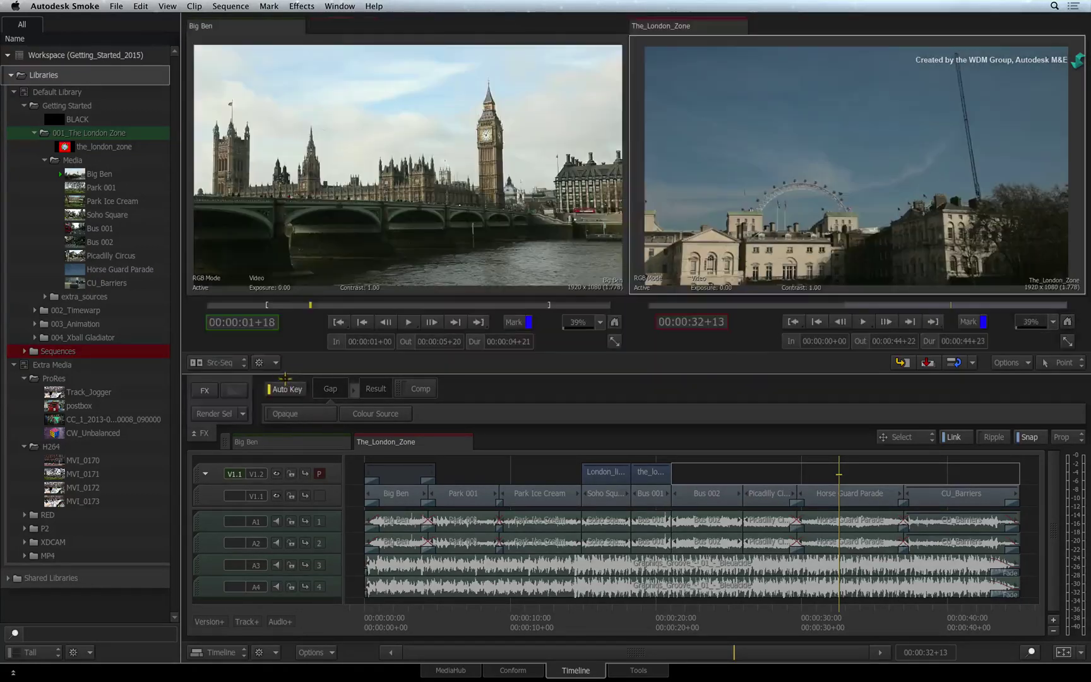
{"action": "left_click", "coordinate": [243, 362]}
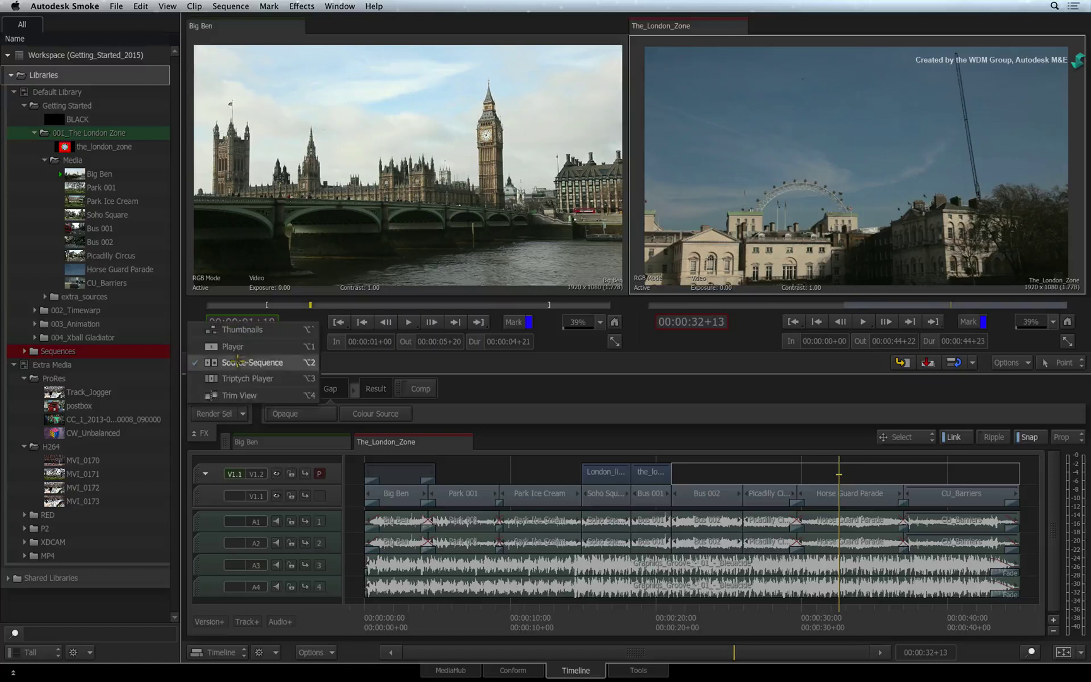
{"action": "left_click", "coordinate": [293, 361]}
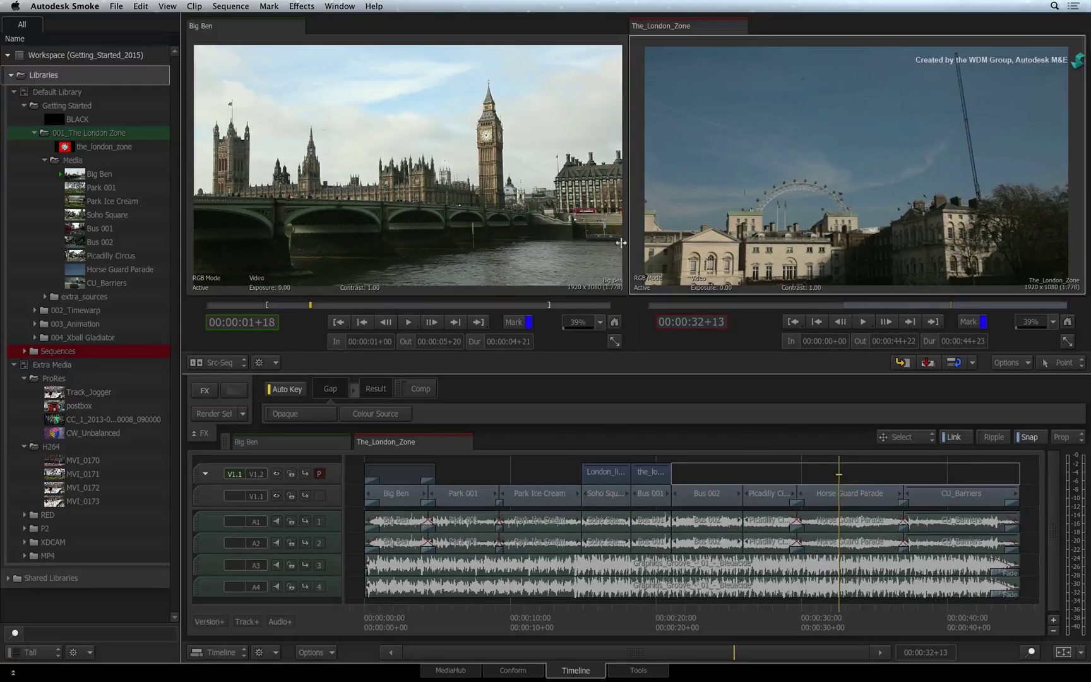
{"action": "left_click_drag", "start_coordinate": [628, 219], "coordinate": [639, 260]}
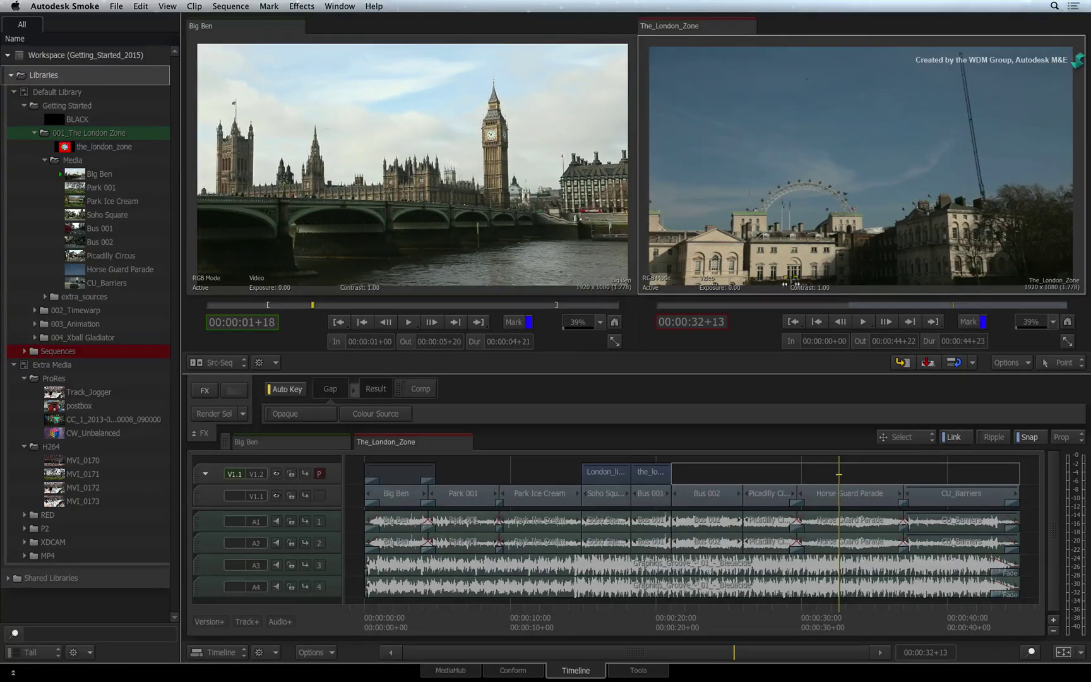
{"action": "left_click", "coordinate": [1074, 361]}
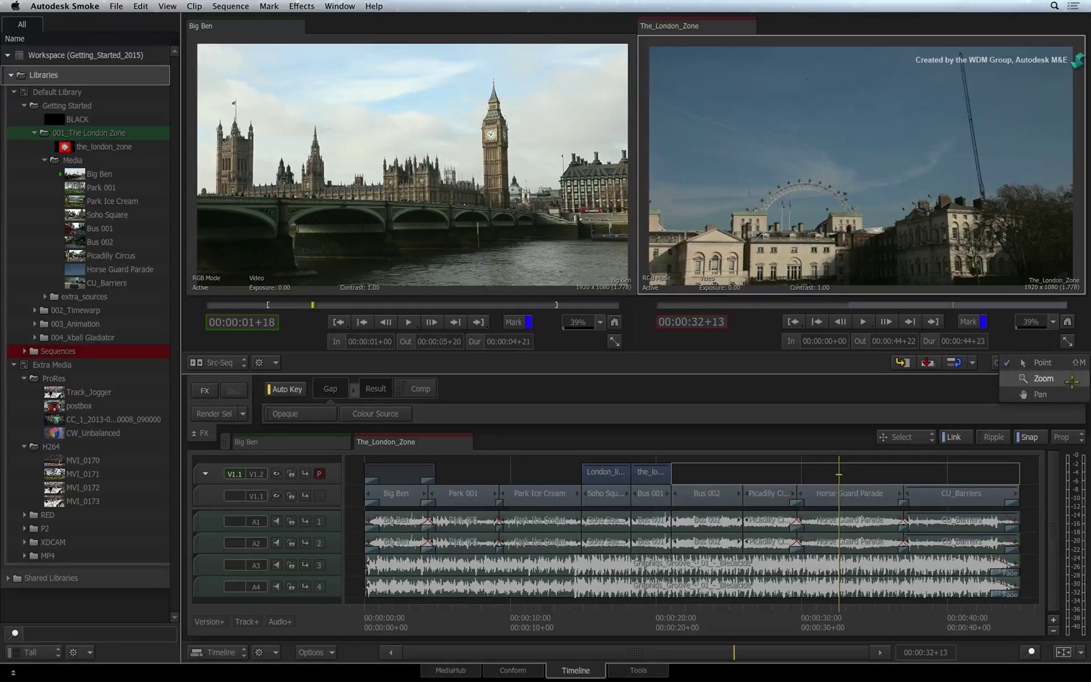
Zoom the sequence viewer out to 17%, pan the image, and show its display options.
{"action": "left_click", "coordinate": [1041, 362]}
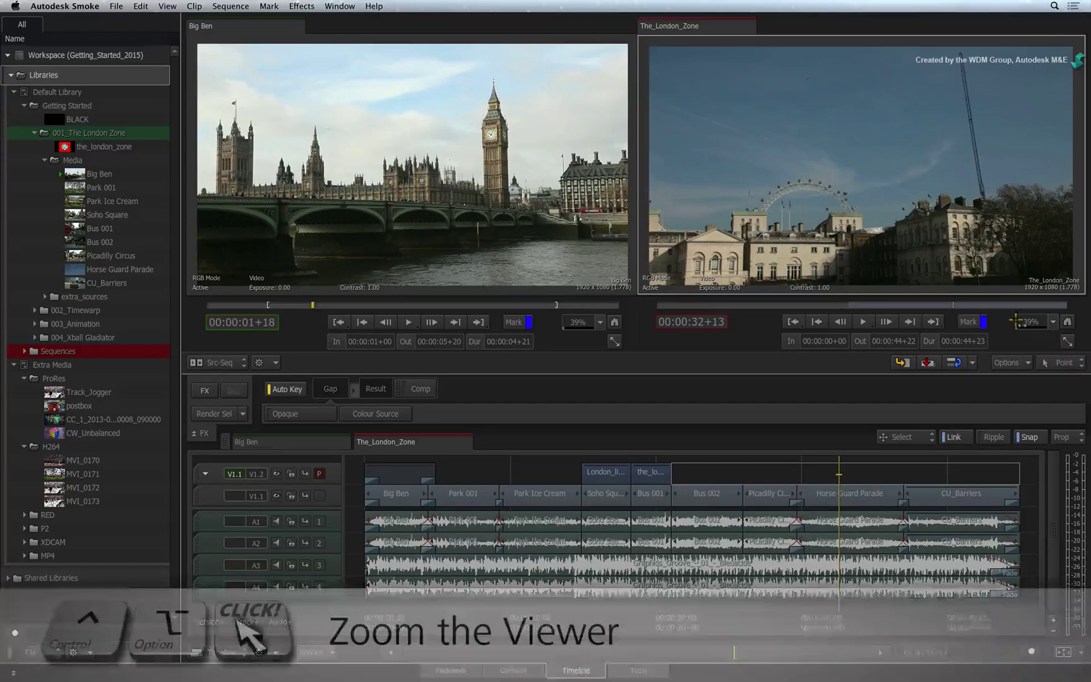
{"action": "mouse_move", "coordinate": [988, 170]}
{"action": "left_mouse_down"}
{"action": "mouse_move", "coordinate": [862, 196]}
{"action": "mouse_move", "coordinate": [1003, 183]}
{"action": "left_mouse_up"}
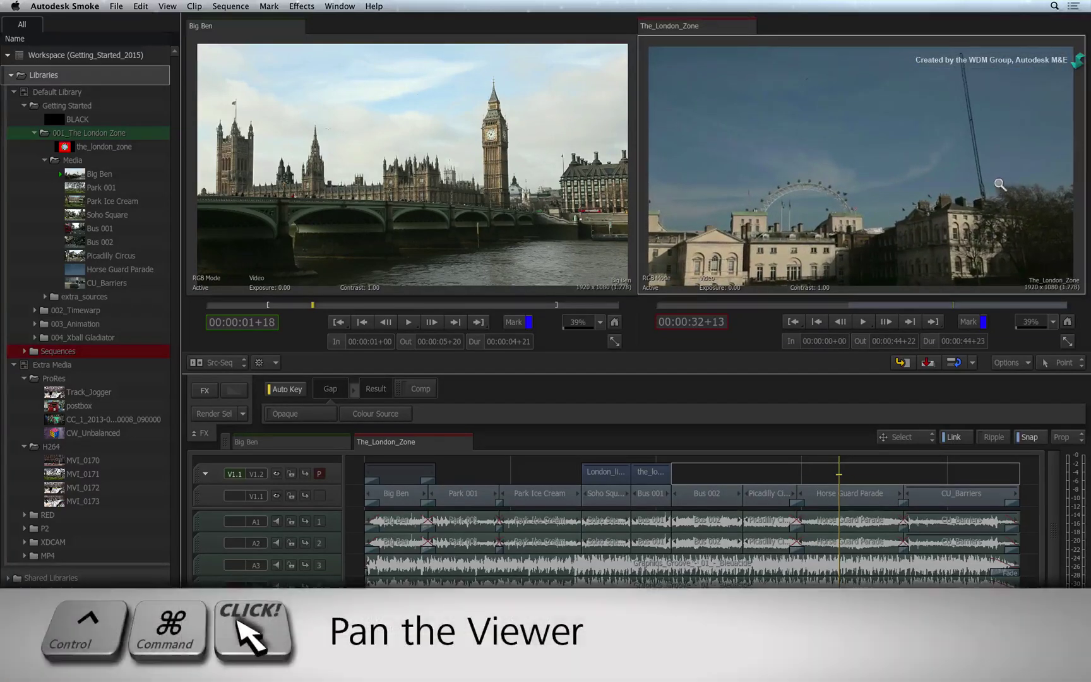
{"action": "mouse_move", "coordinate": [925, 176]}
{"action": "left_mouse_down"}
{"action": "mouse_move", "coordinate": [929, 199]}
{"action": "mouse_move", "coordinate": [865, 212]}
{"action": "mouse_move", "coordinate": [947, 176]}
{"action": "left_mouse_up"}
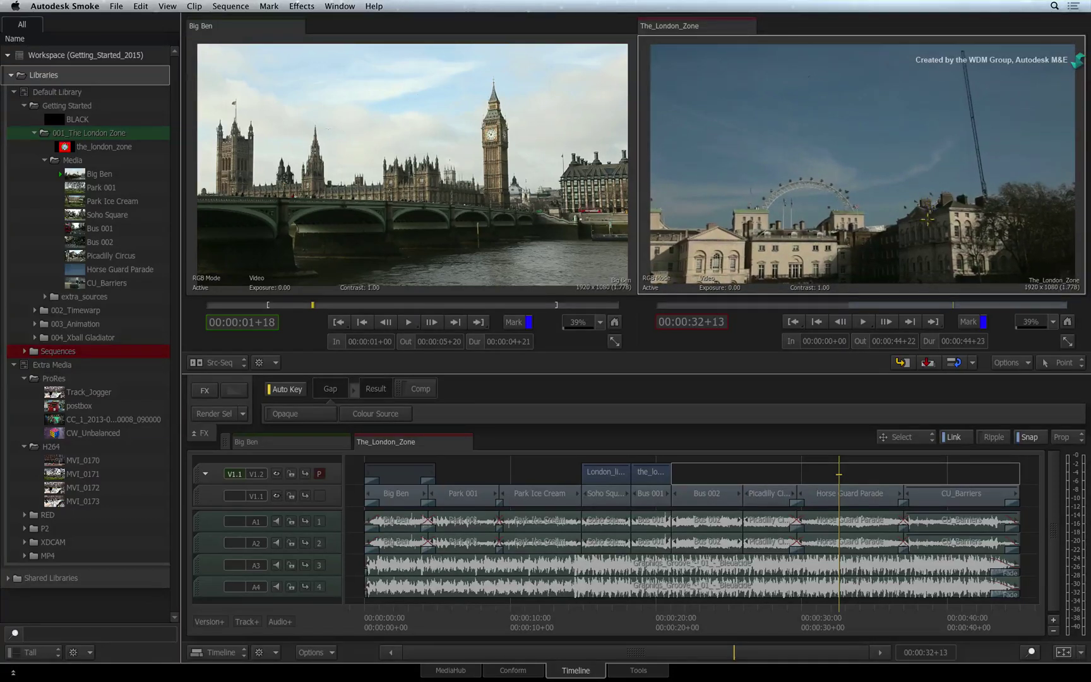
{"action": "left_click", "coordinate": [1026, 361]}
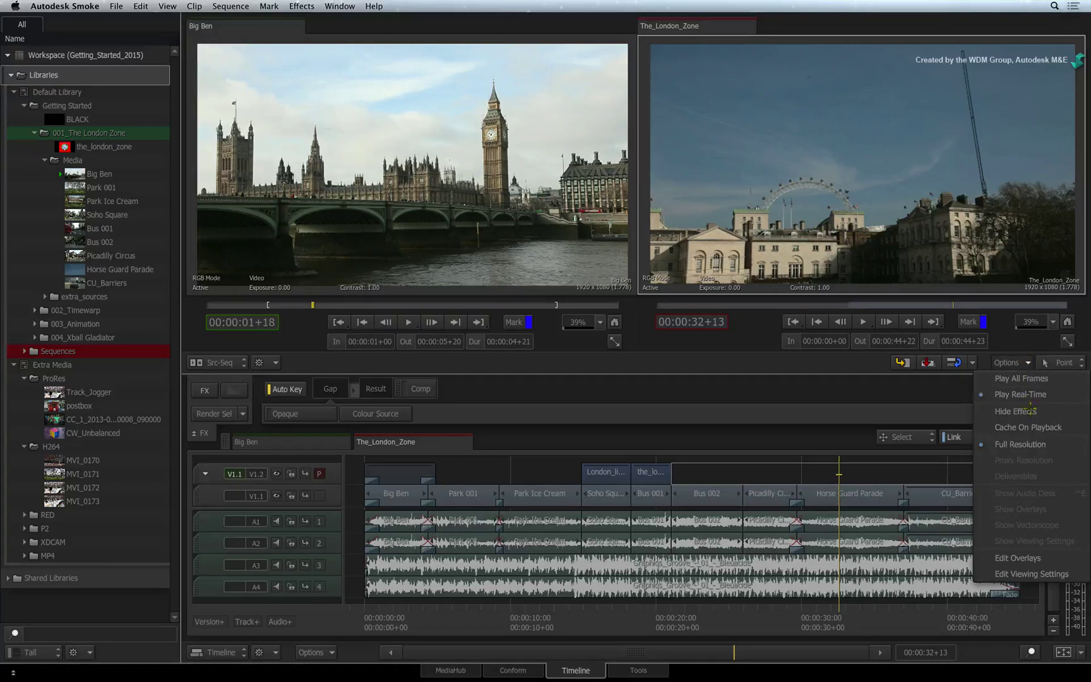
Scrub the sequence viewer to 00:00:33+10 and bring up the edit-type list.
{"action": "left_click", "coordinate": [1073, 558]}
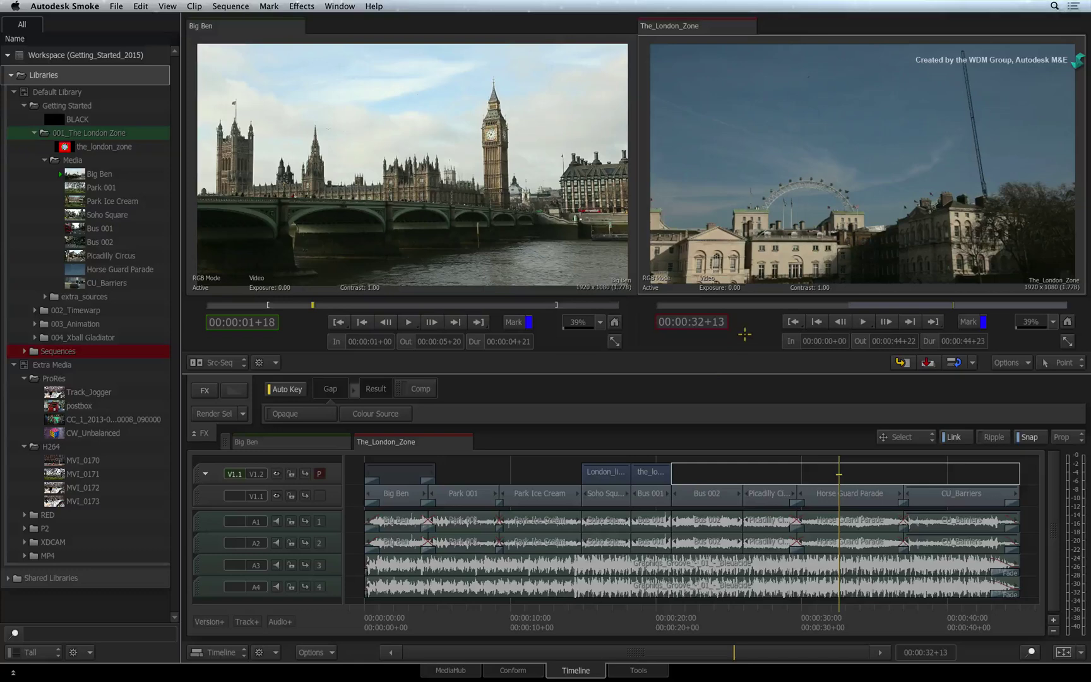
{"action": "mouse_move", "coordinate": [947, 305]}
{"action": "left_mouse_down"}
{"action": "mouse_move", "coordinate": [887, 302]}
{"action": "mouse_move", "coordinate": [946, 309]}
{"action": "left_mouse_up"}
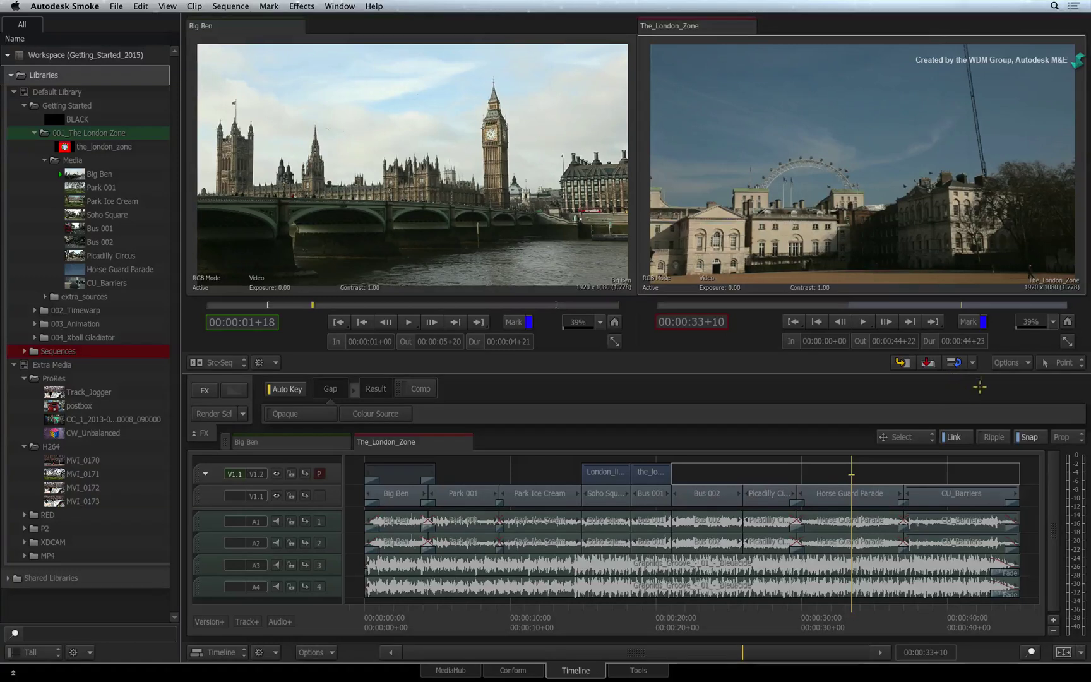
{"action": "left_click", "coordinate": [974, 363]}
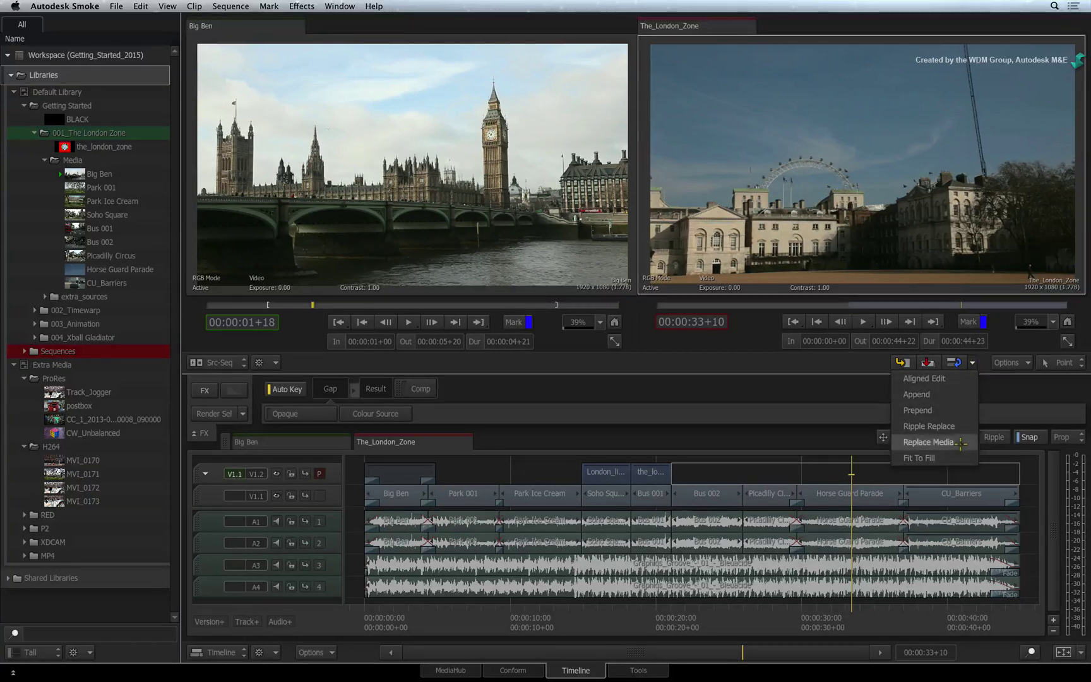
Choose Aligned Edit and scrub the timeline playhead to 00:00:33+20.
{"action": "left_click", "coordinate": [964, 378]}
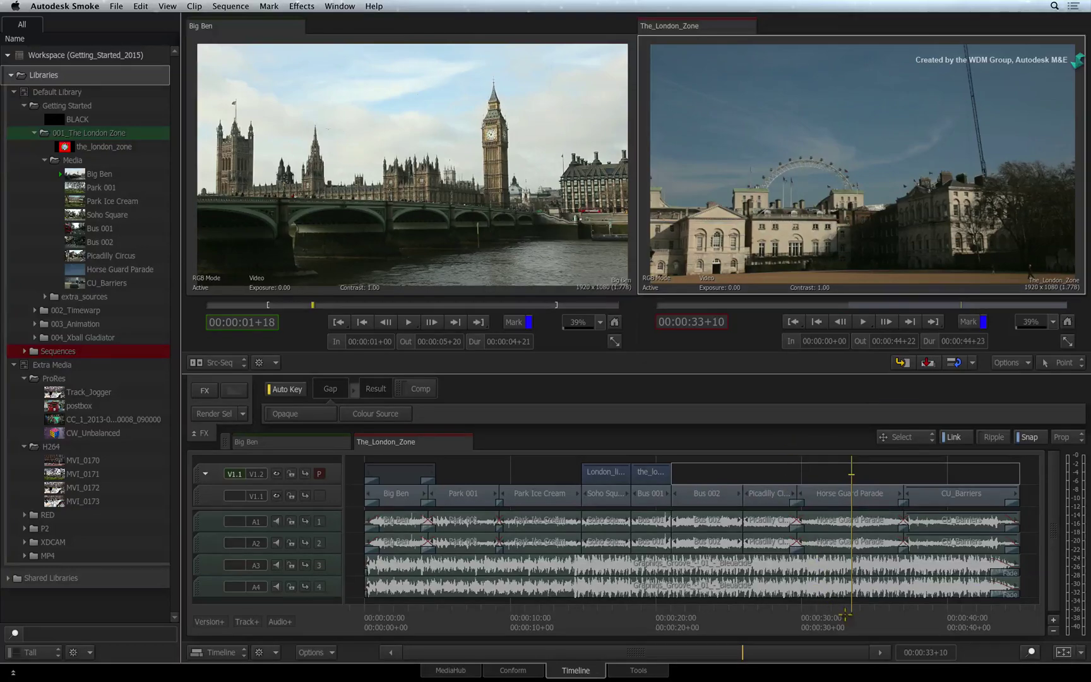
{"action": "mouse_move", "coordinate": [842, 612]}
{"action": "left_mouse_down"}
{"action": "mouse_move", "coordinate": [477, 603]}
{"action": "mouse_move", "coordinate": [857, 602]}
{"action": "left_mouse_up"}
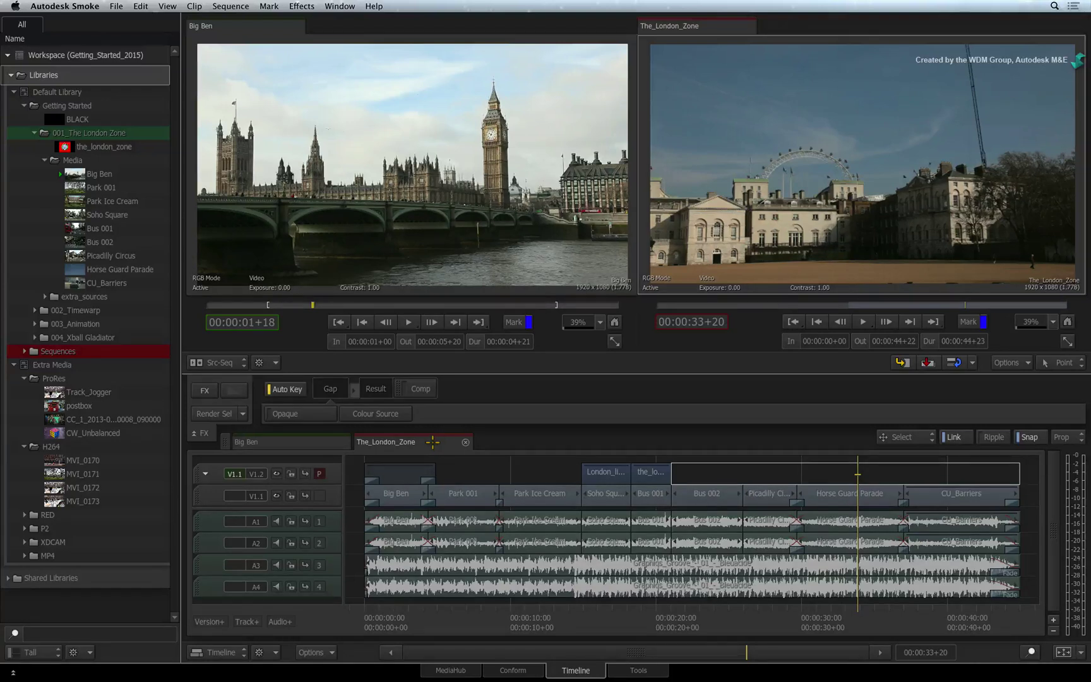
Scrub the Big Ben clip's timeline to 00:00:02+00, then return to The_London_Zone.
{"action": "left_click", "coordinate": [287, 440]}
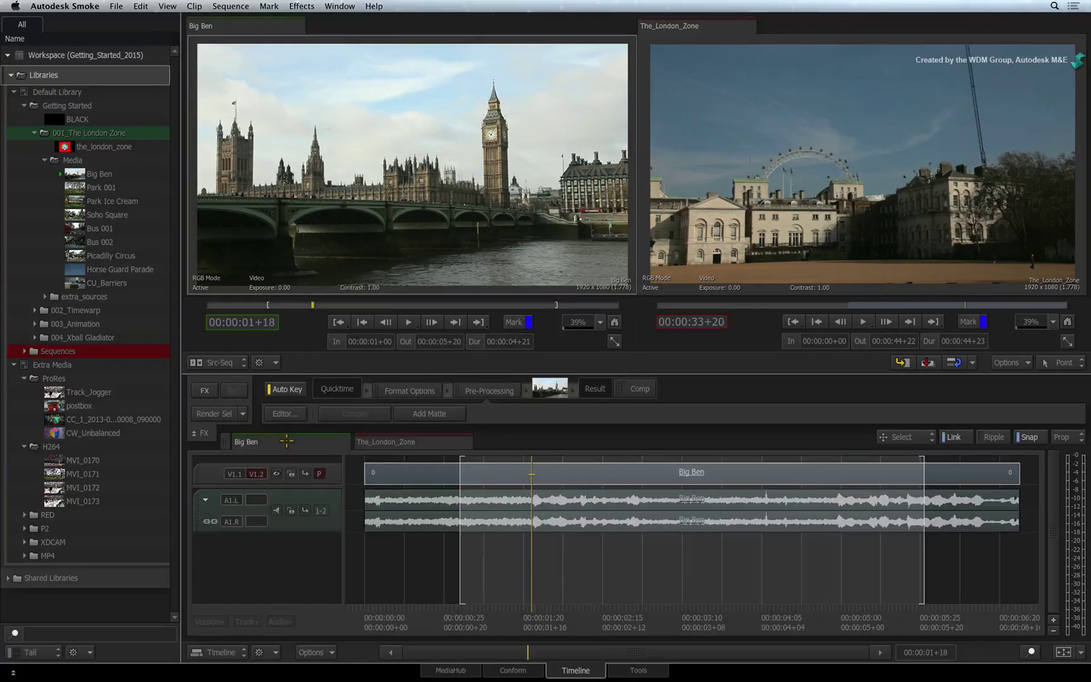
{"action": "left_click_drag", "start_coordinate": [537, 613], "coordinate": [530, 542]}
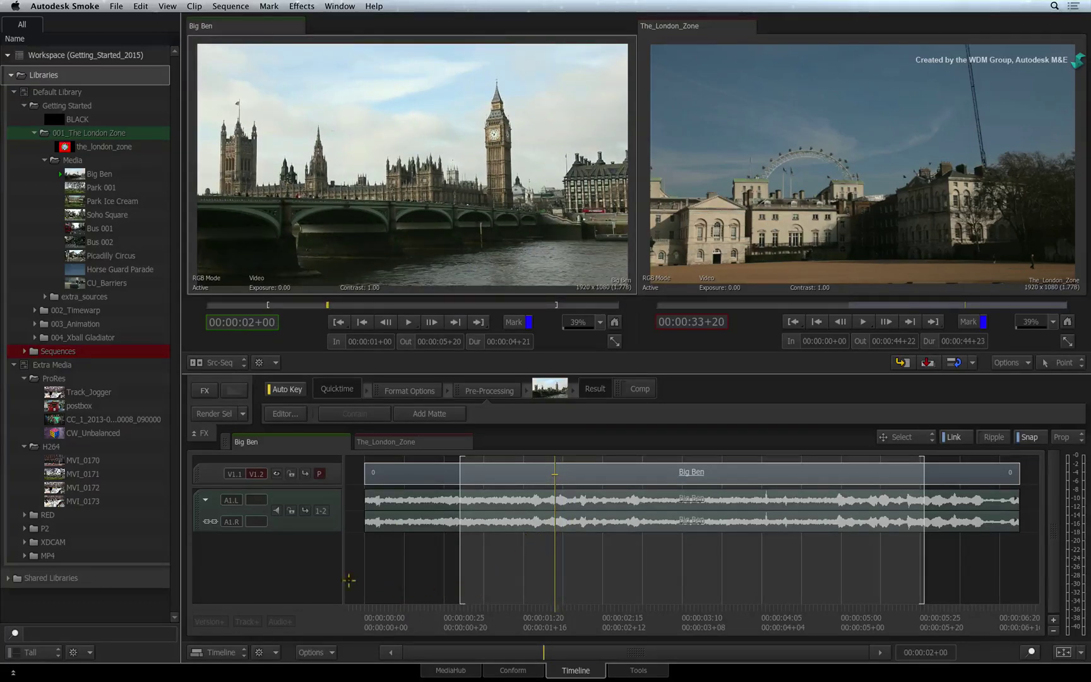
{"action": "left_click", "coordinate": [430, 443]}
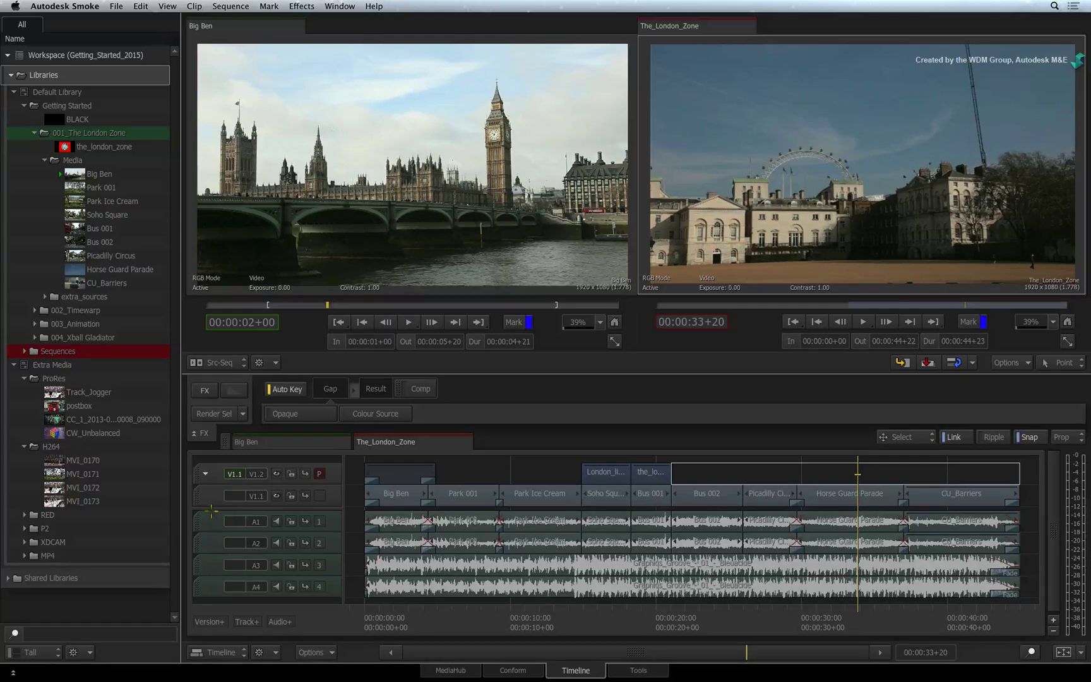
Toggle the V1.1 video track's visibility off and back on, twice.
{"action": "left_click", "coordinate": [276, 495]}
{"action": "left_click", "coordinate": [276, 496]}
{"action": "left_click", "coordinate": [216, 495]}
{"action": "left_click", "coordinate": [216, 495]}
Look through the gear and Options menus, then show the Home, Reset Height, Fit to Width, Fit Selection choices.
{"action": "left_click", "coordinate": [275, 652]}
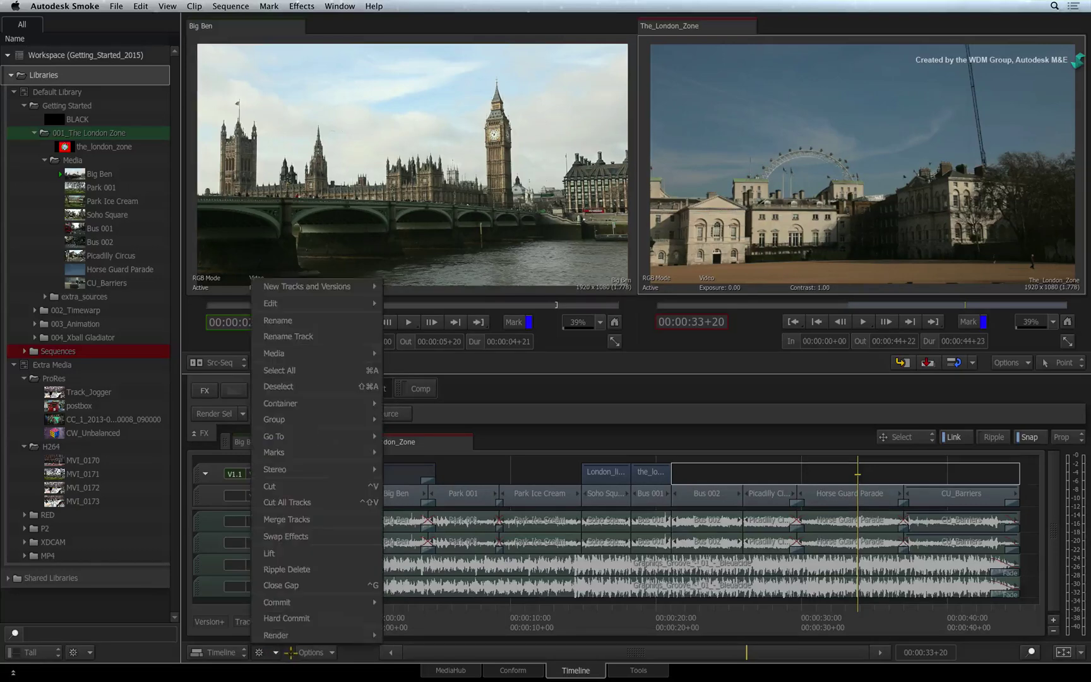
{"action": "left_click", "coordinate": [328, 652]}
{"action": "left_click", "coordinate": [330, 652]}
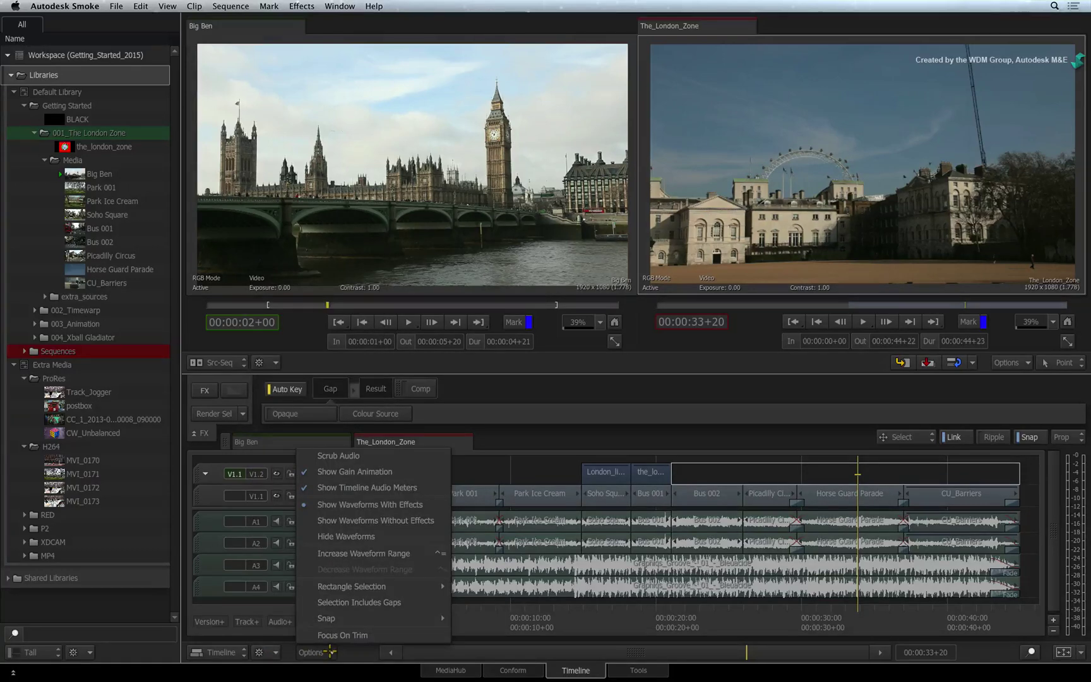
{"action": "left_click", "coordinate": [329, 652]}
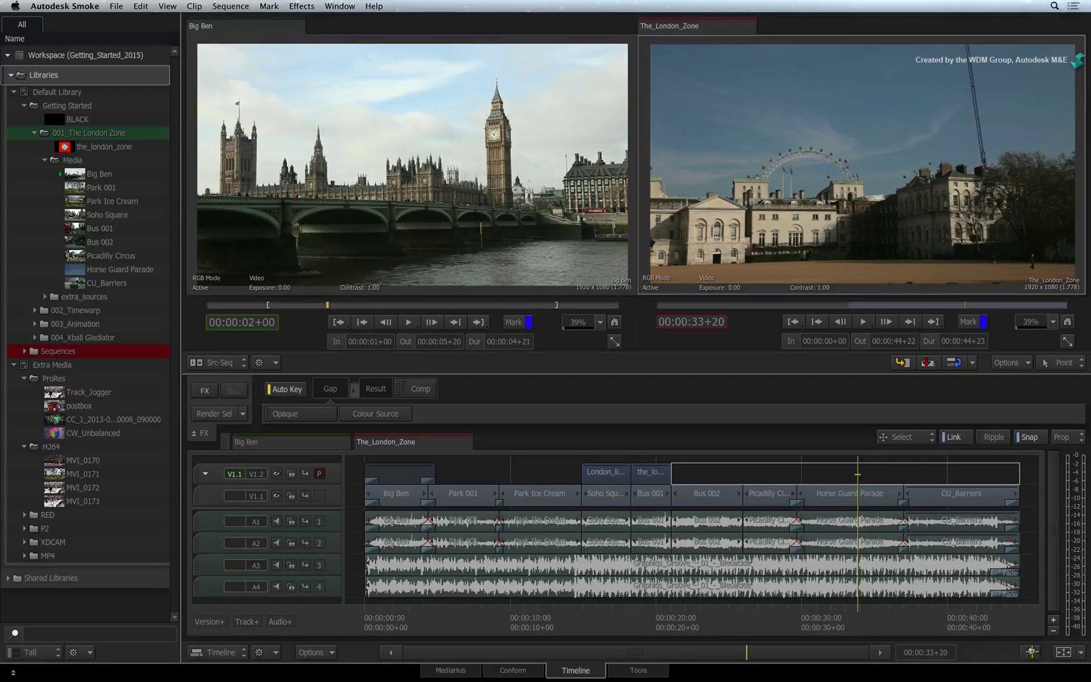
{"action": "left_click", "coordinate": [1082, 652]}
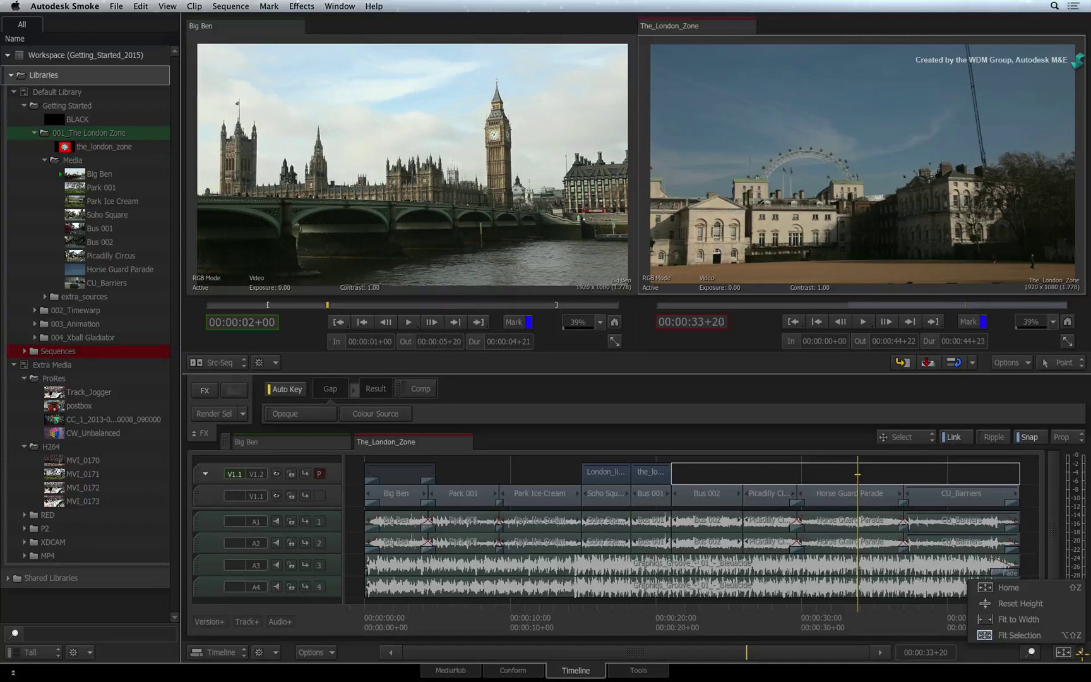
Close the framing menu without changing the view and open Help > Smoke Help.
{"action": "left_click", "coordinate": [1082, 652]}
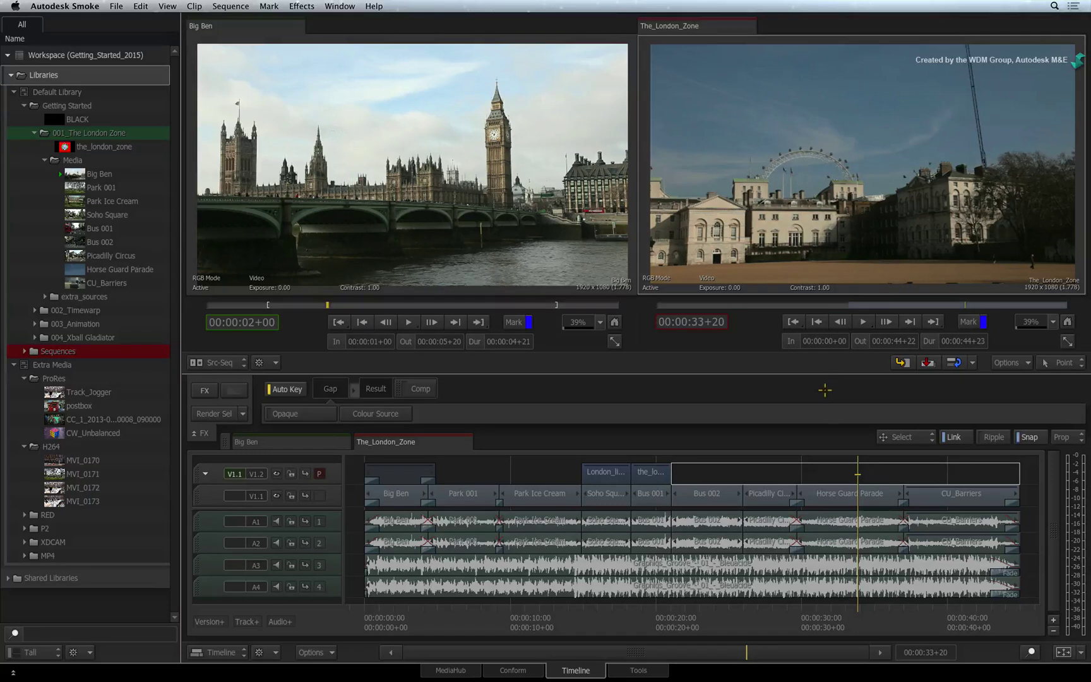
{"action": "left_click", "coordinate": [374, 6]}
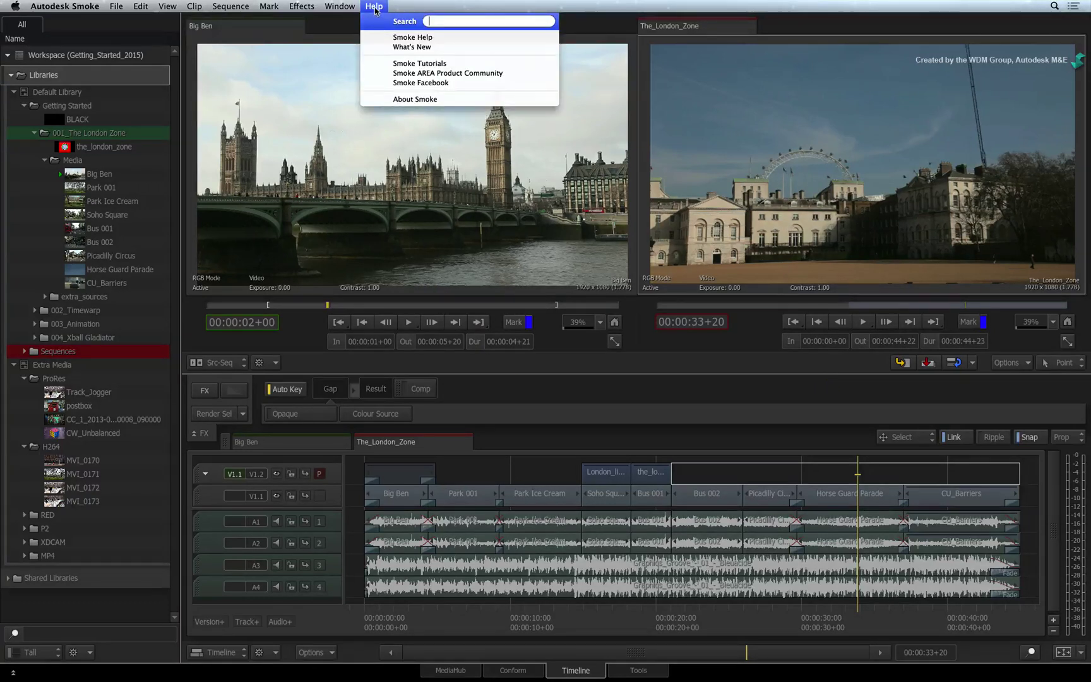
{"action": "left_click", "coordinate": [381, 37]}
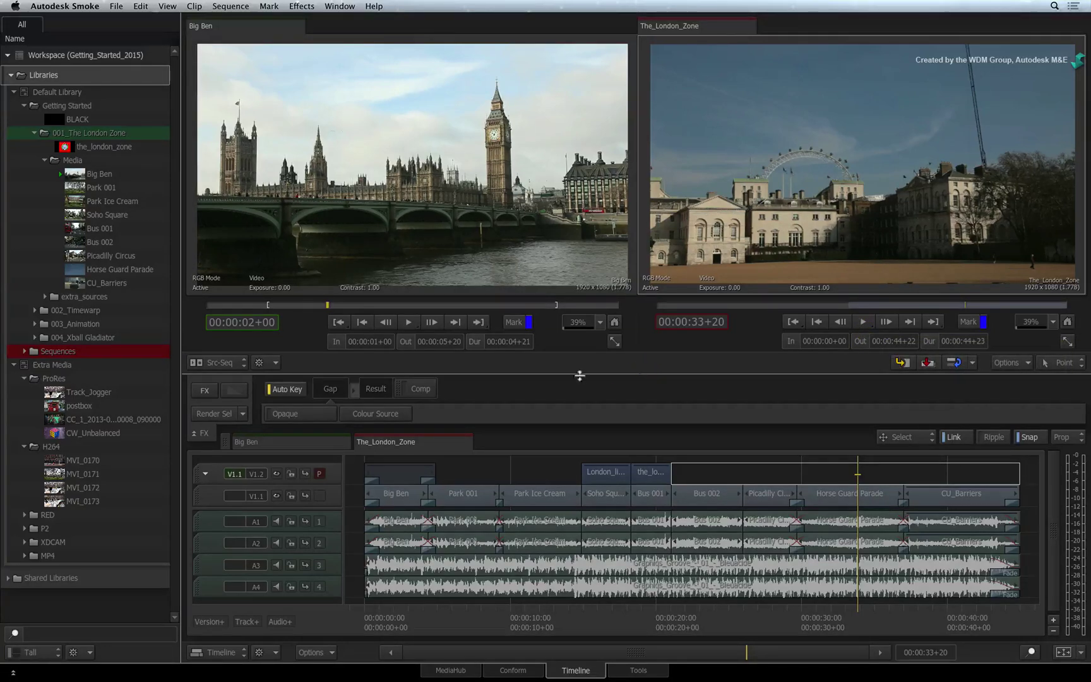
{"action": "left_click", "coordinate": [71, 8]}
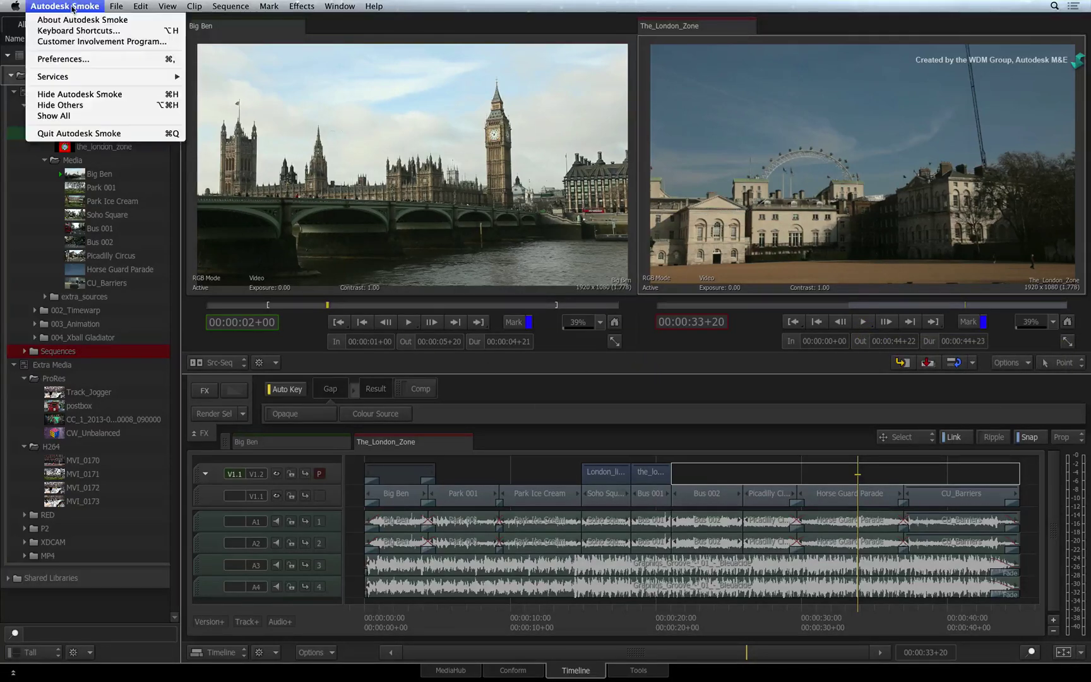
Switch Tooltips Auto Display off on the Preferences User Interface tab, then close Preferences.
{"action": "left_click", "coordinate": [80, 60]}
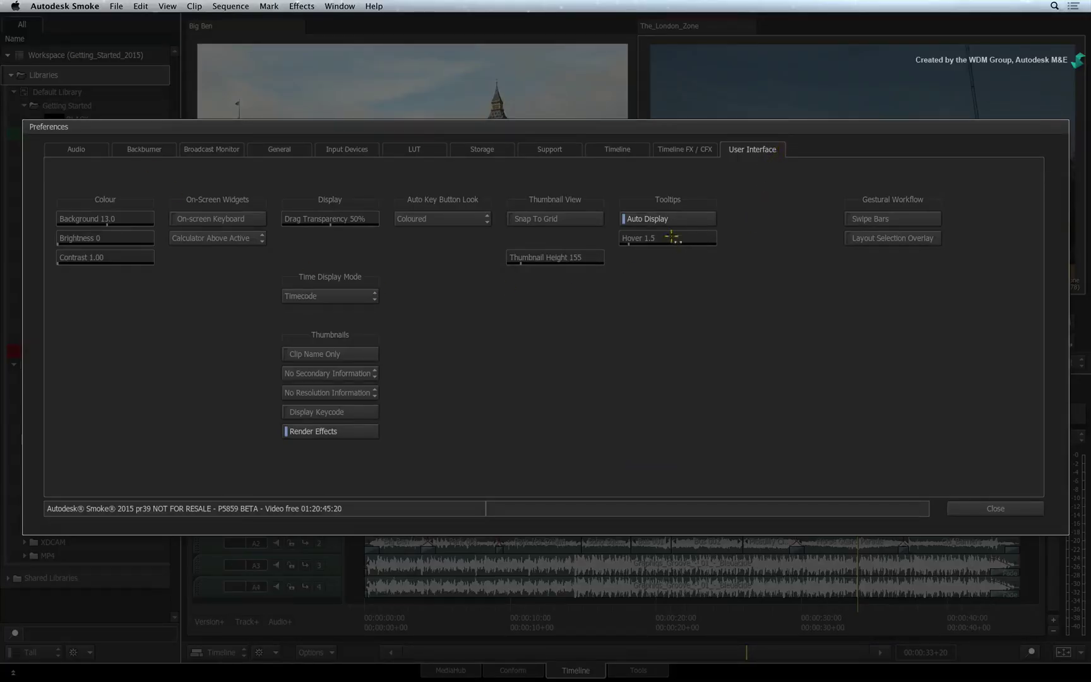
{"action": "left_click", "coordinate": [682, 216]}
{"action": "left_click", "coordinate": [977, 514]}
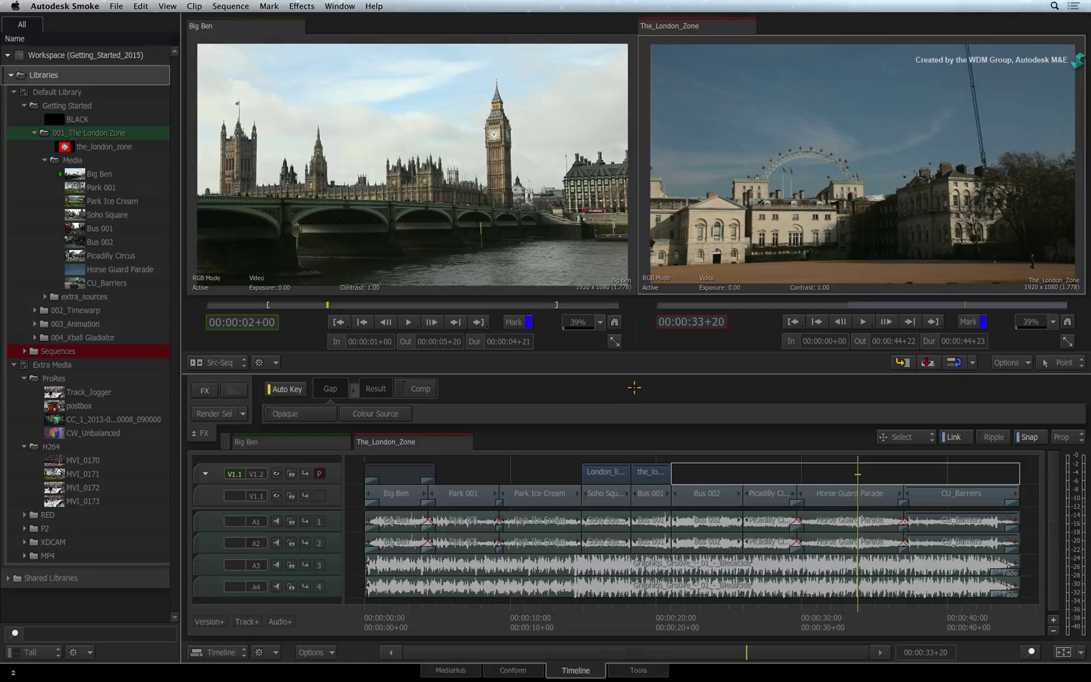